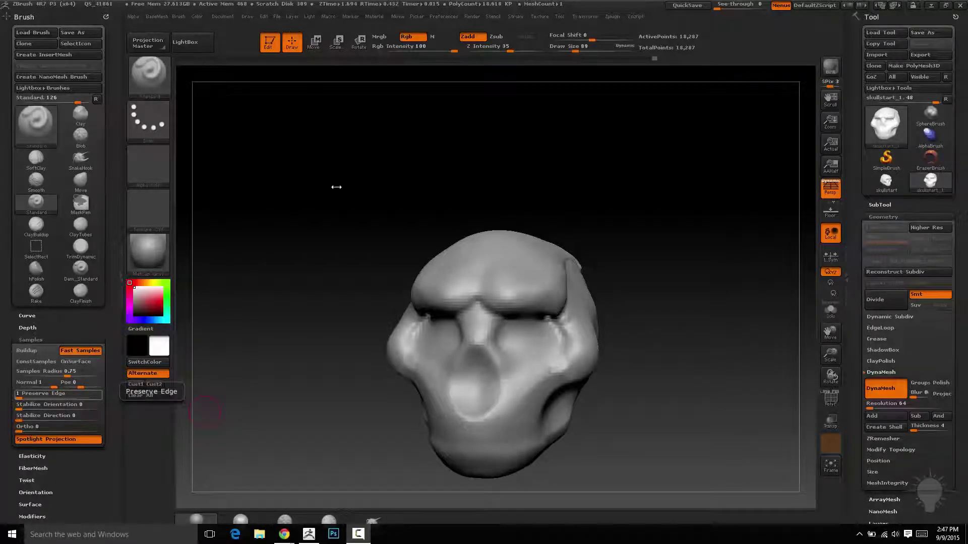
Turn the head in view and drag Undo History back to an early blocky version of the sculpt
{"action": "mouse_move", "coordinate": [336, 187]}
{"action": "left_mouse_down"}
{"action": "mouse_move", "coordinate": [525, 214]}
{"action": "mouse_move", "coordinate": [534, 197]}
{"action": "mouse_move", "coordinate": [583, 214]}
{"action": "left_mouse_up"}
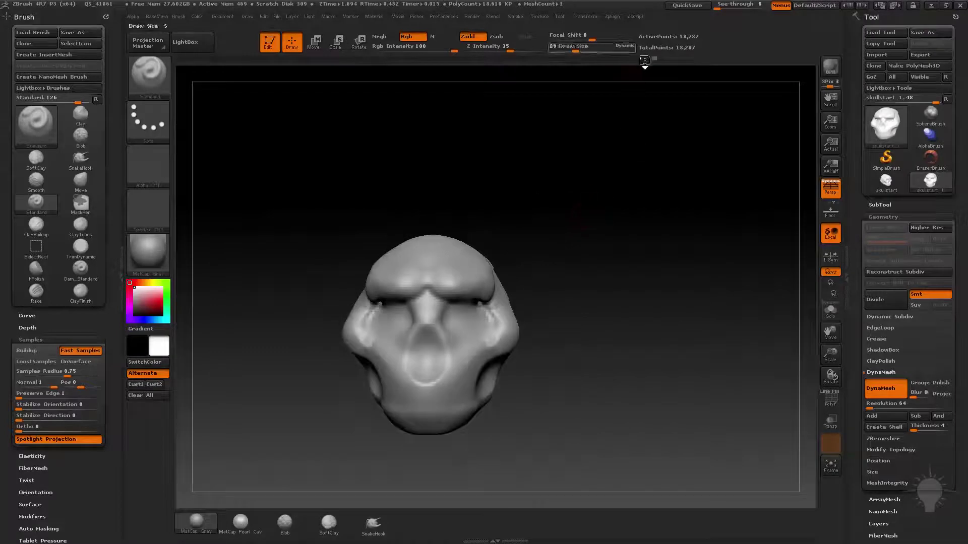
{"action": "mouse_move", "coordinate": [651, 58]}
{"action": "left_mouse_down"}
{"action": "mouse_move", "coordinate": [251, 95]}
{"action": "mouse_move", "coordinate": [175, 80]}
{"action": "left_mouse_up"}
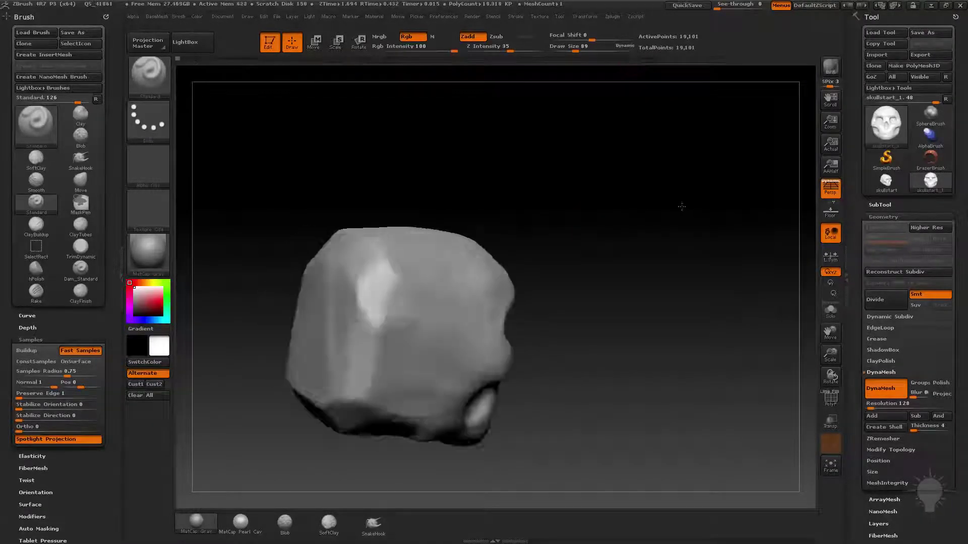
Redo forward to the detailed 78,165-point skull and turn it toward a frontal view
{"action": "key", "text": "ctrl+shift+z"}
{"action": "mouse_move", "coordinate": [596, 218]}
{"action": "left_mouse_down"}
{"action": "mouse_move", "coordinate": [640, 256]}
{"action": "mouse_move", "coordinate": [552, 312]}
{"action": "left_mouse_up"}
{"action": "key", "text": "s"}
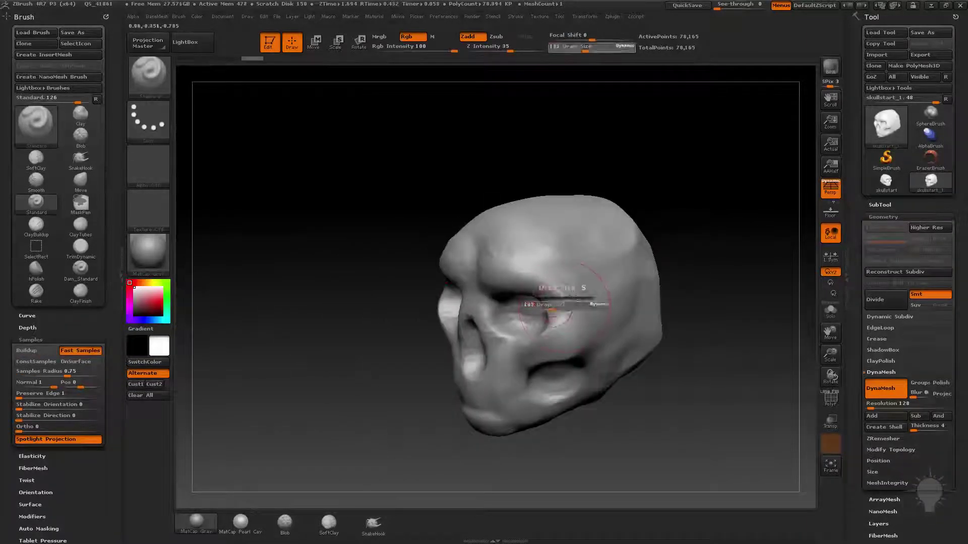
{"action": "left_click_drag", "start_coordinate": [626, 283], "coordinate": [660, 253]}
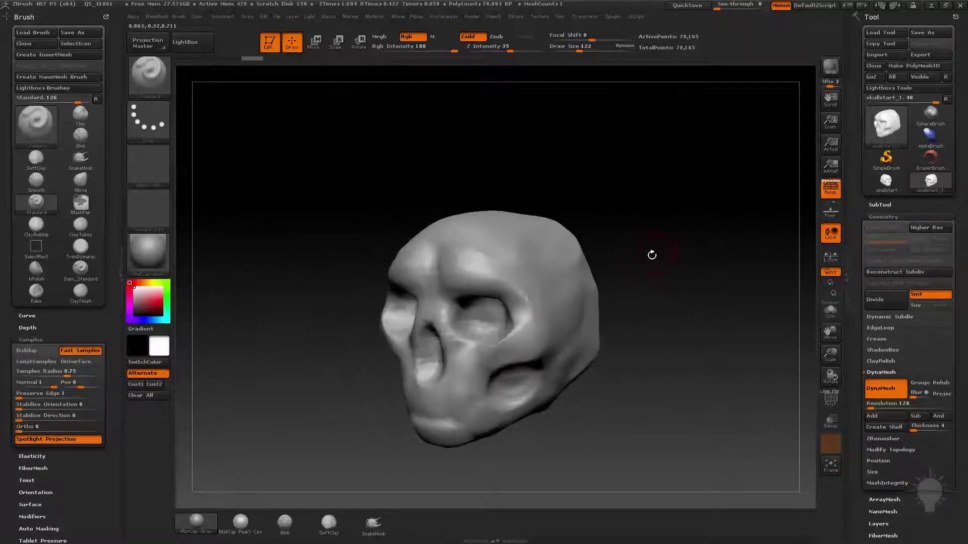
Alternate between the Smooth and Standard brushes with Shift, ending on Smooth to adjust its strength
{"action": "key", "text": "shift"}
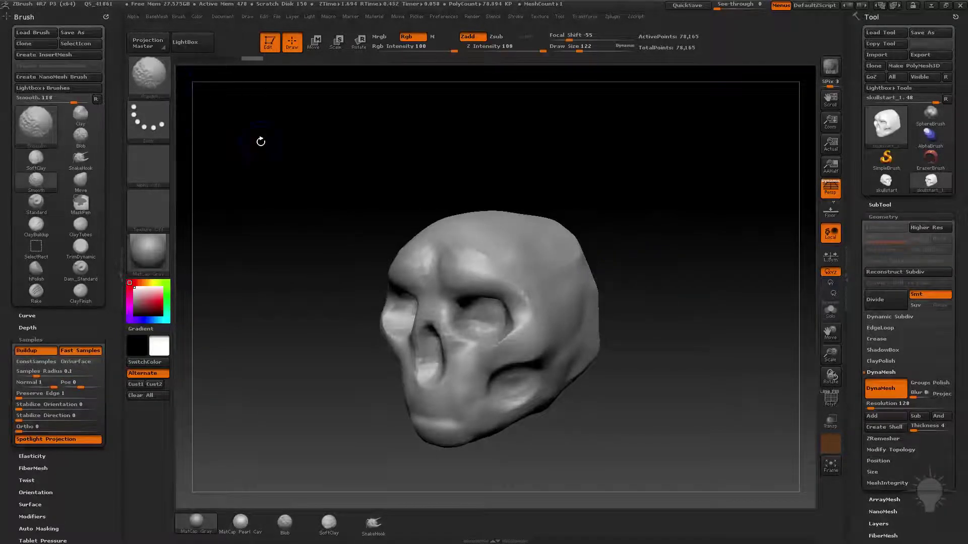
{"action": "key", "text": "shift"}
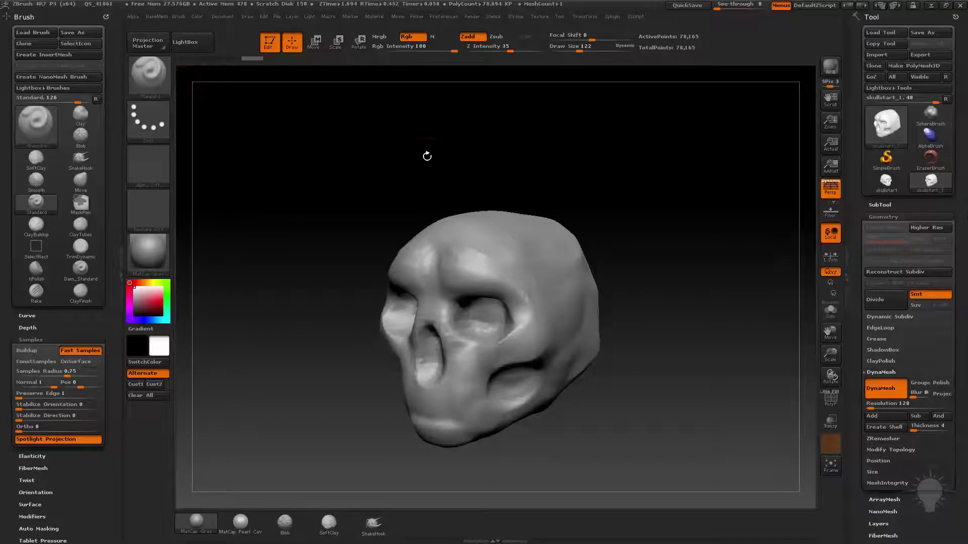
{"action": "key", "text": "shift"}
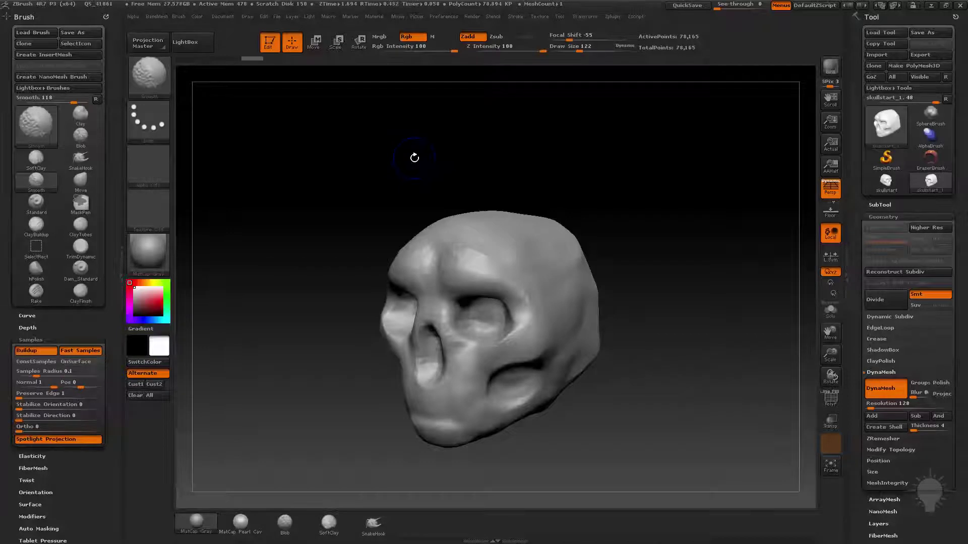
{"action": "key", "text": "shift"}
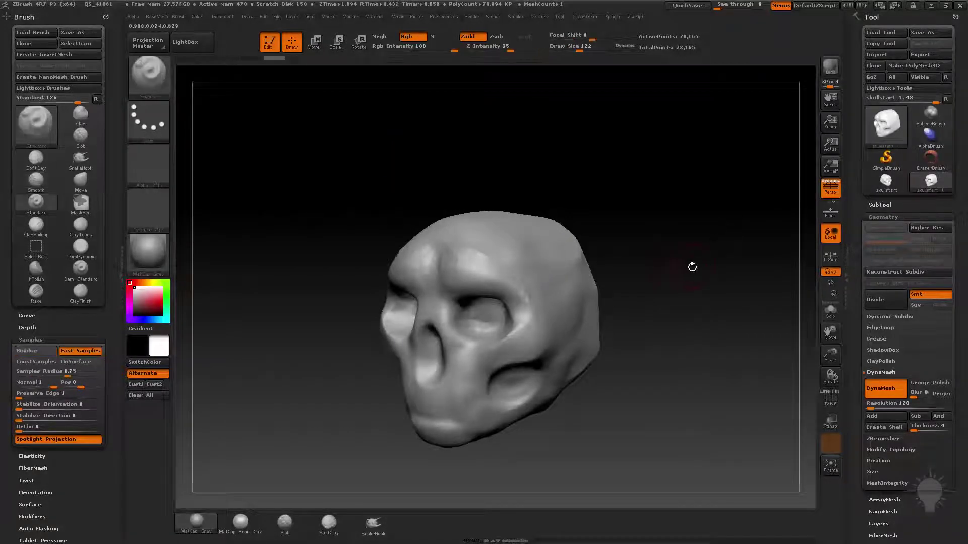
{"action": "key", "text": "shift"}
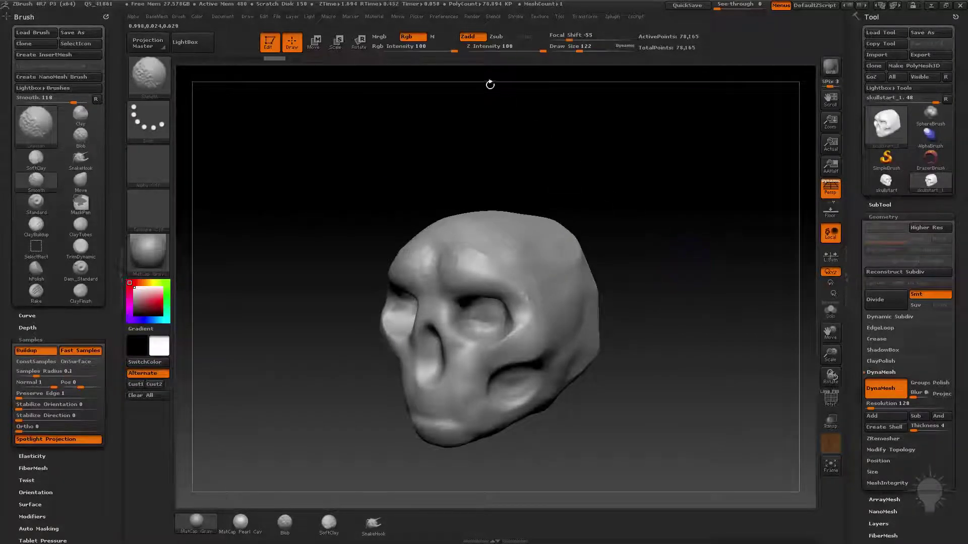
{"action": "key", "text": "shift"}
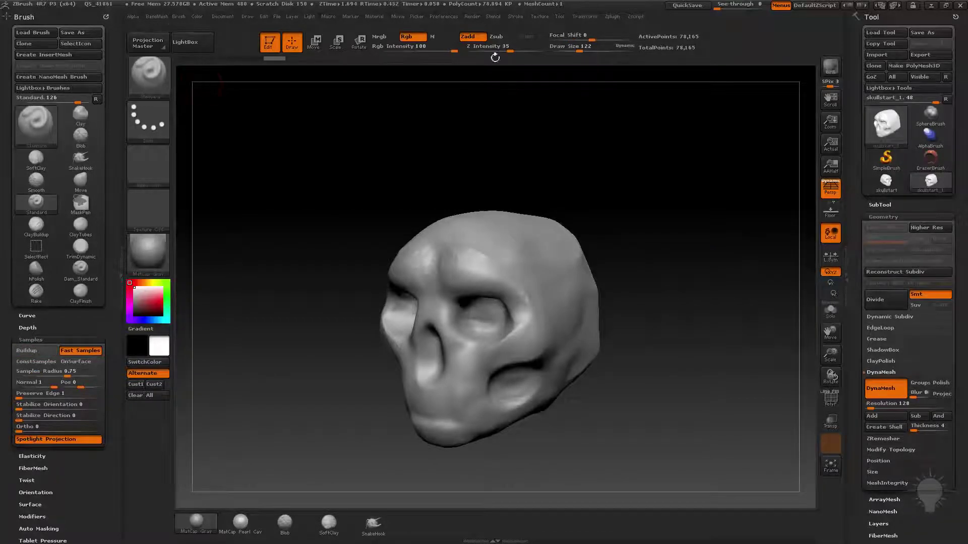
{"action": "key", "text": "shift"}
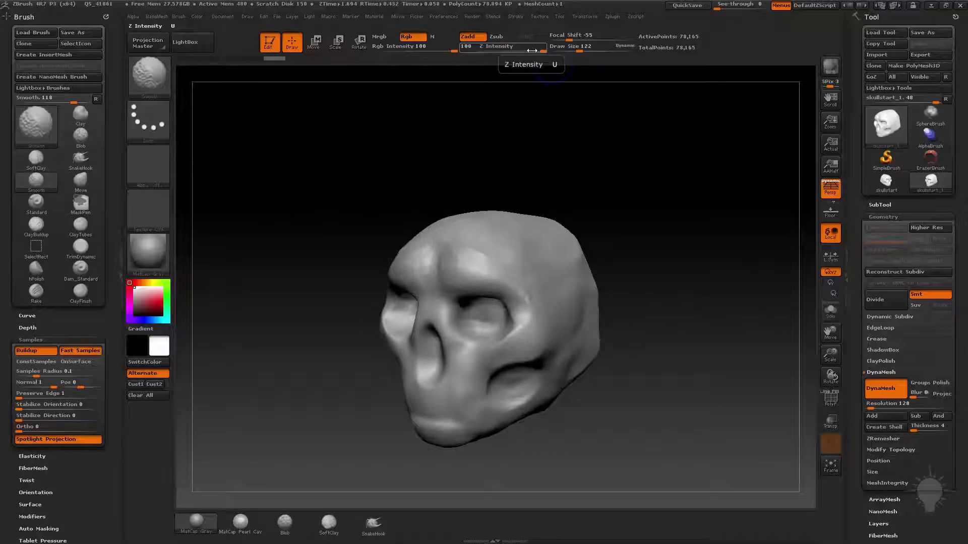
{"action": "key", "text": "shift"}
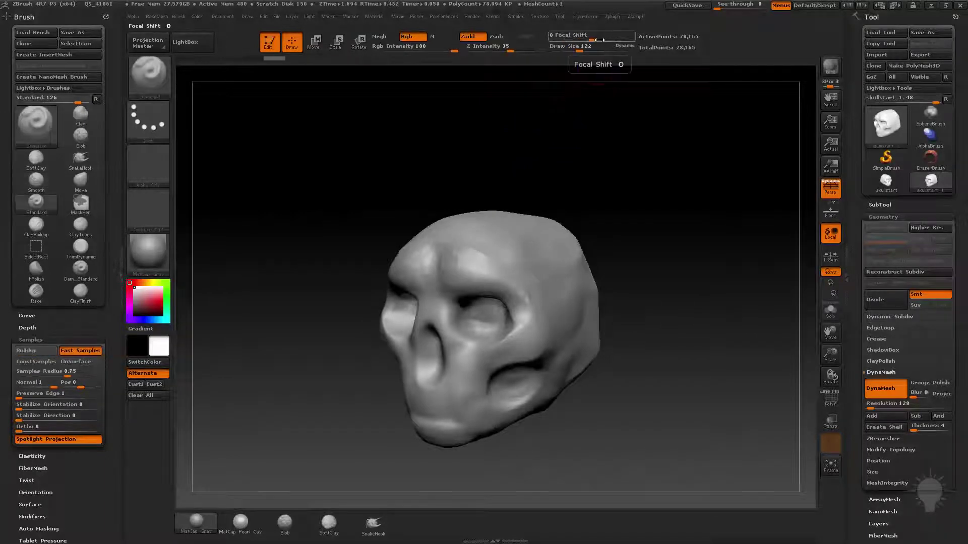
{"action": "key", "text": "shift"}
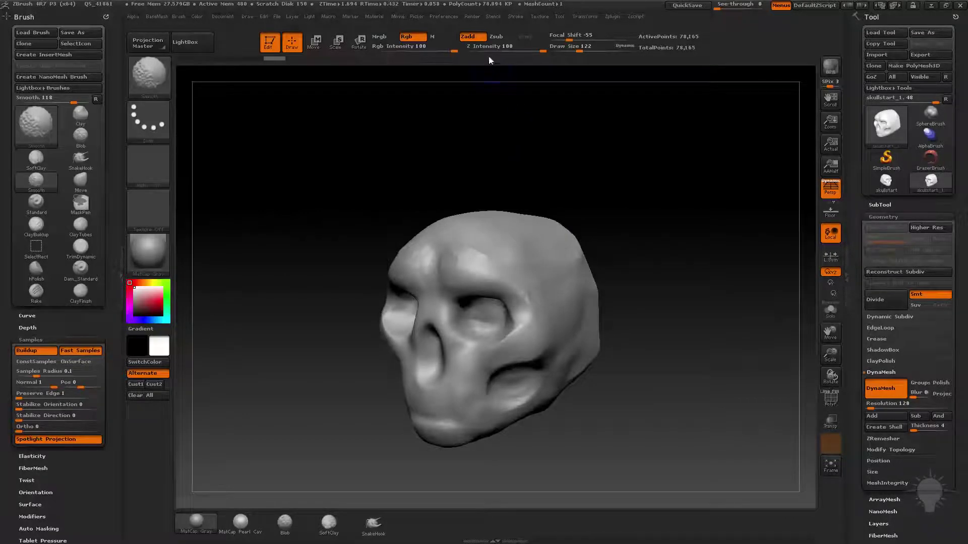
Set the Smooth brush Z Intensity to 21 and turn the skull's face forward
{"action": "left_click", "coordinate": [535, 48]}
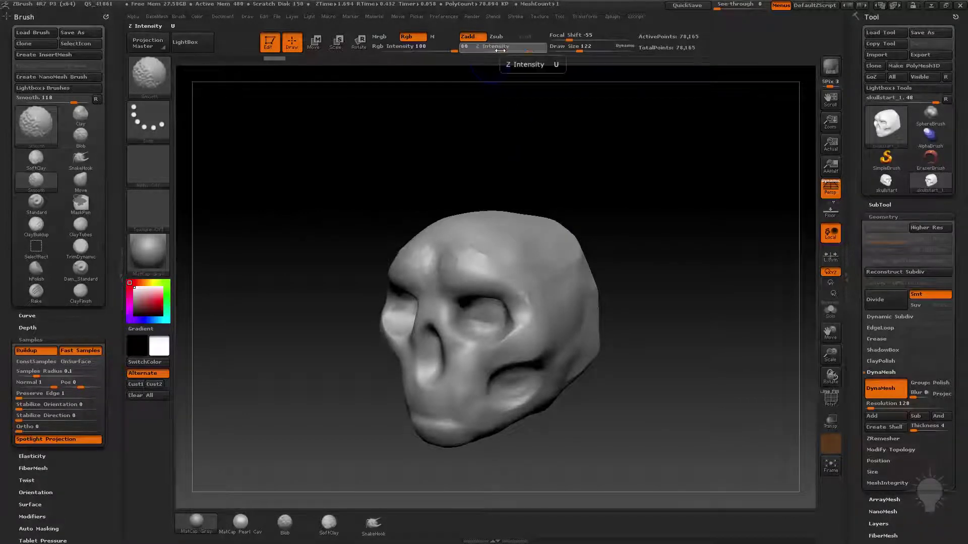
{"action": "type", "text": "21"}
{"action": "key", "text": "Return"}
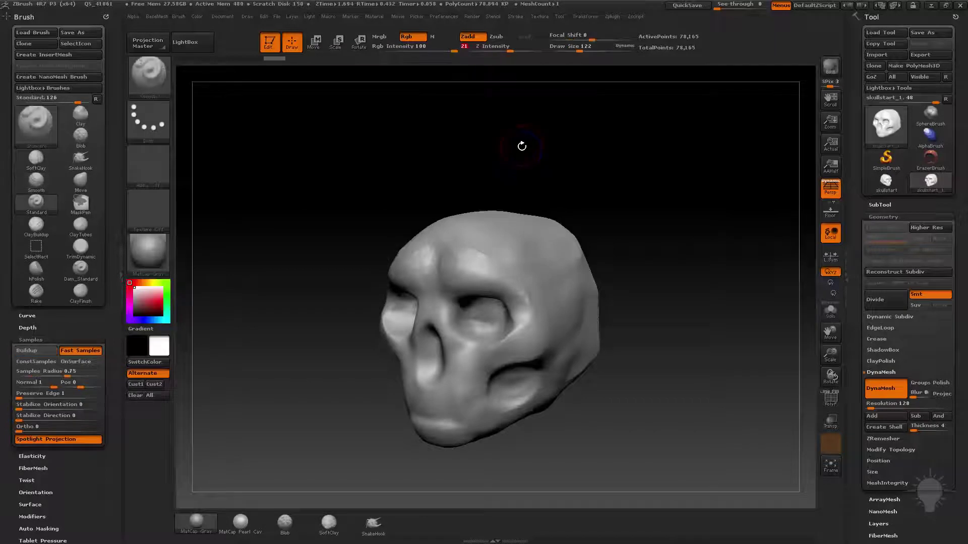
{"action": "left_click_drag", "start_coordinate": [523, 141], "coordinate": [529, 146]}
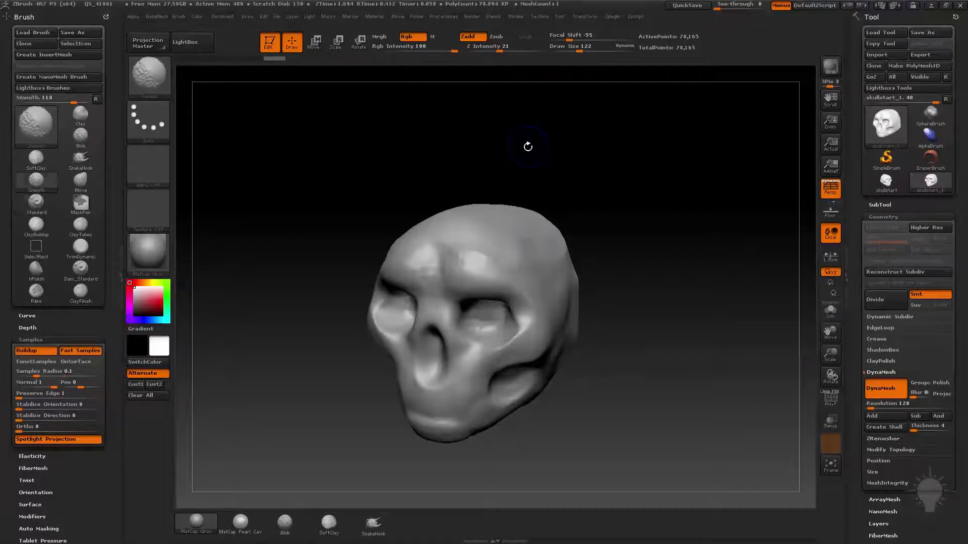
{"action": "key", "text": "shift"}
Zoom in and orbit the skull to the left while toggling Smooth, then switch to freehand MaskPen
{"action": "left_click_drag", "start_coordinate": [578, 152], "coordinate": [584, 244], "text": "alt"}
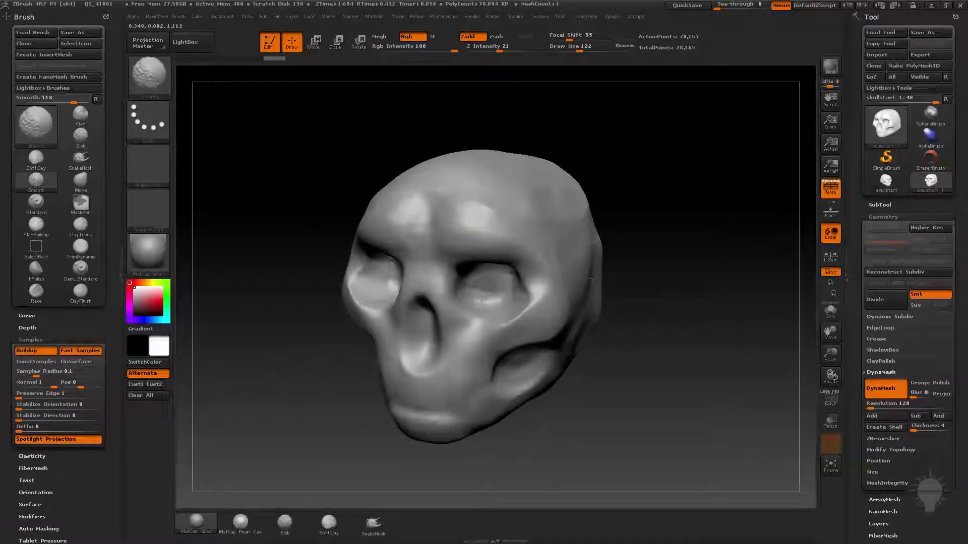
{"action": "left_click_drag", "start_coordinate": [590, 279], "coordinate": [466, 231]}
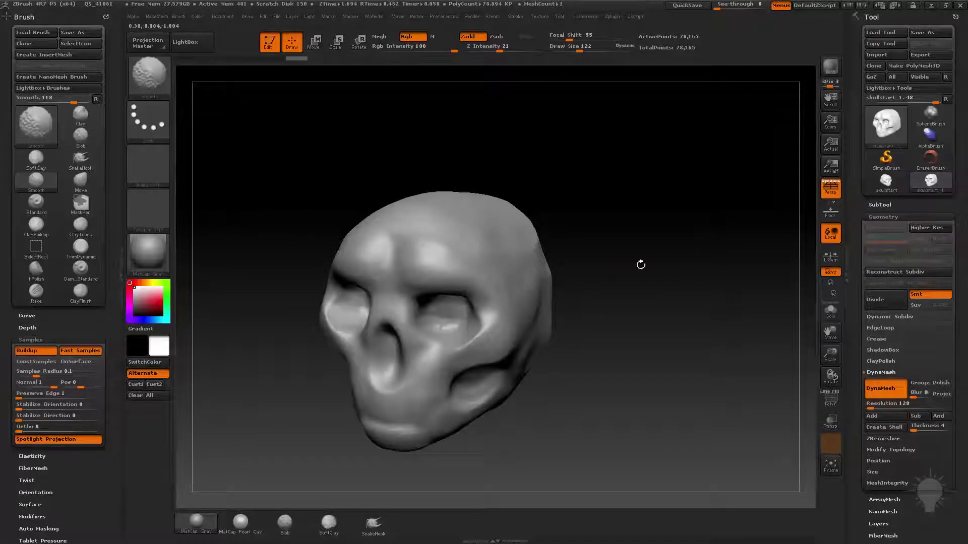
{"action": "key", "text": "shift"}
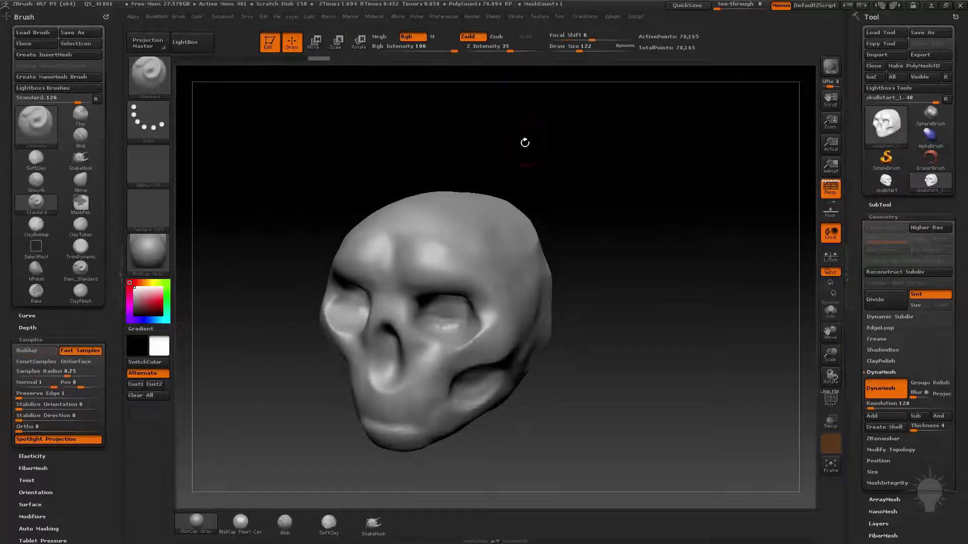
{"action": "key", "text": "shift"}
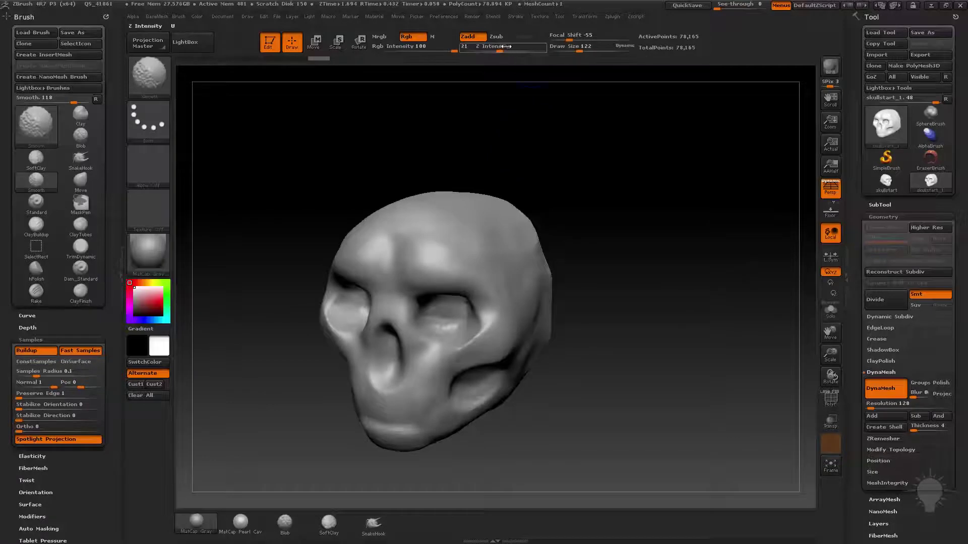
{"action": "mouse_move", "coordinate": [572, 150]}
{"action": "left_mouse_down"}
{"action": "mouse_move", "coordinate": [669, 179]}
{"action": "mouse_move", "coordinate": [508, 267]}
{"action": "left_mouse_up"}
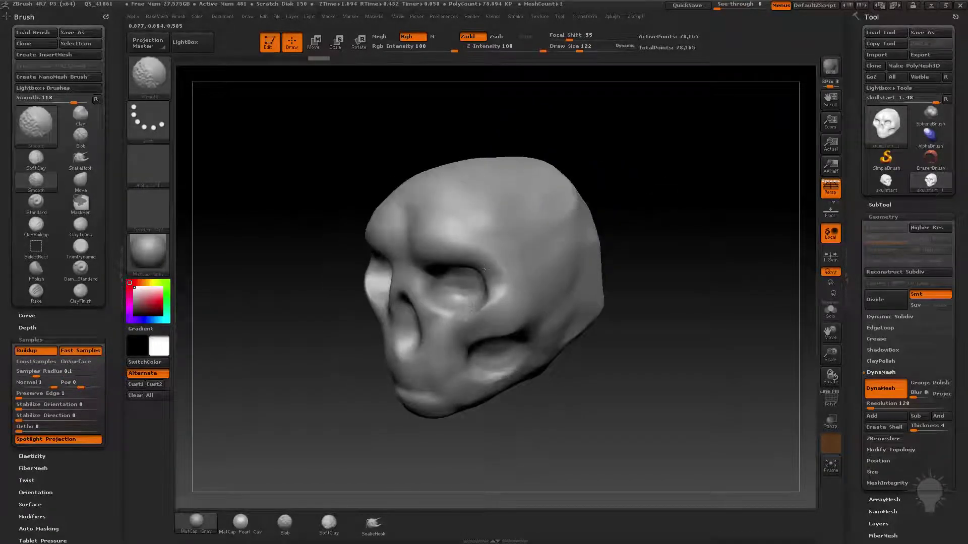
{"action": "left_click_drag", "start_coordinate": [708, 225], "coordinate": [724, 211]}
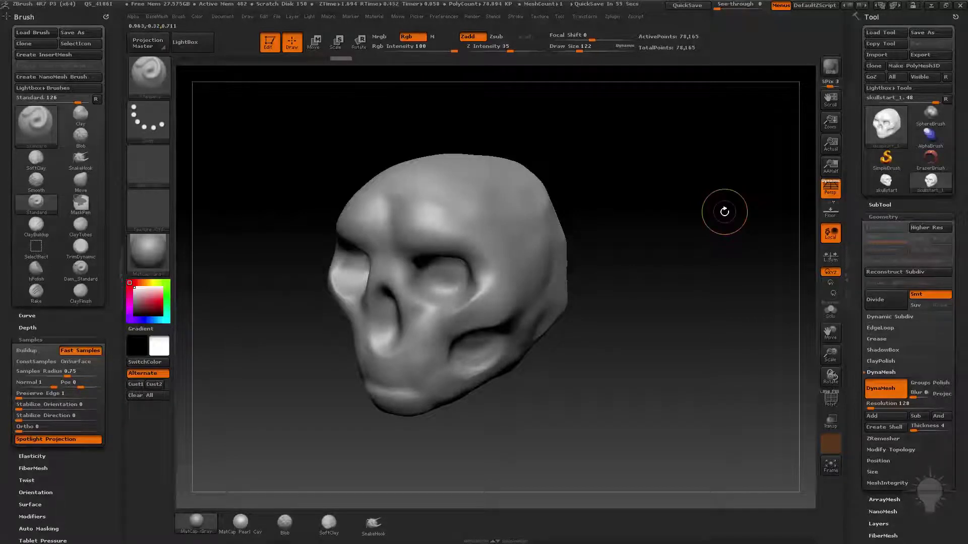
{"action": "key", "text": "shift"}
{"action": "key", "text": "ctrl"}
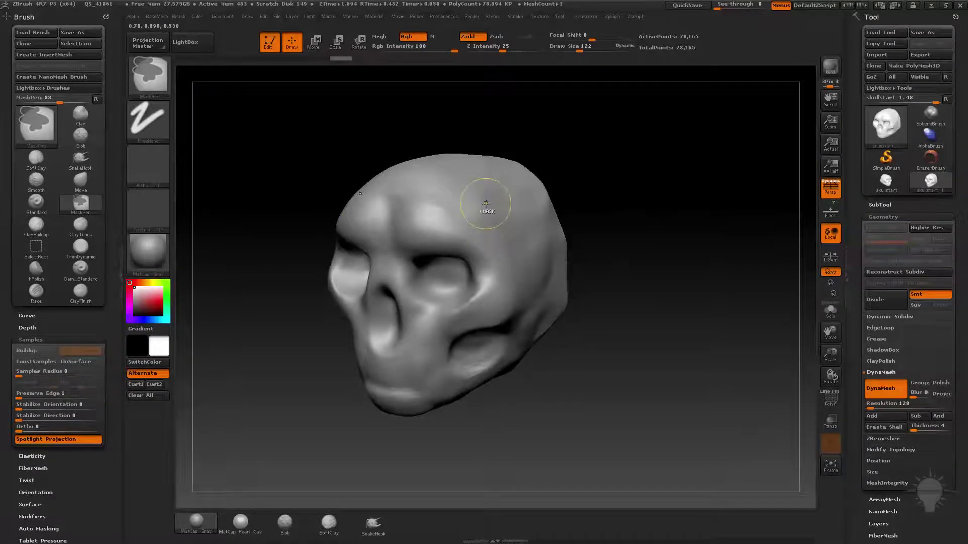
Paint a heart-shaped mask over the right brow, eye socket and cheek
{"action": "left_click_drag", "start_coordinate": [574, 181], "coordinate": [555, 177]}
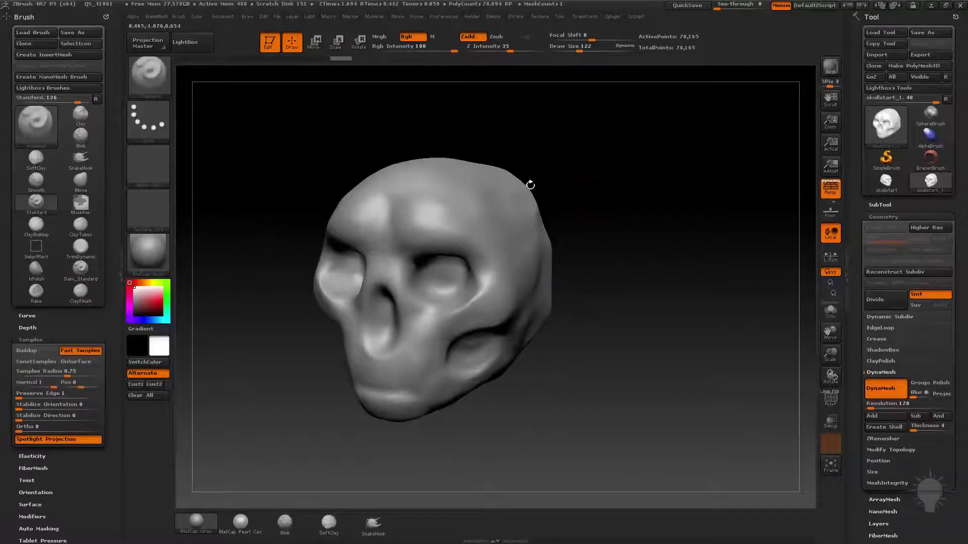
{"action": "left_click_drag", "start_coordinate": [472, 220], "coordinate": [497, 261]}
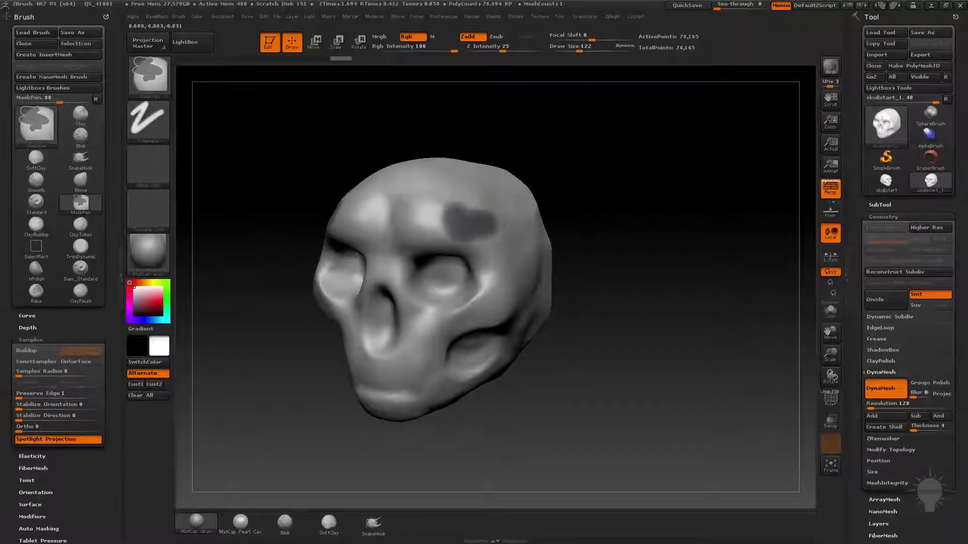
{"action": "left_click_drag", "start_coordinate": [496, 261], "coordinate": [426, 353]}
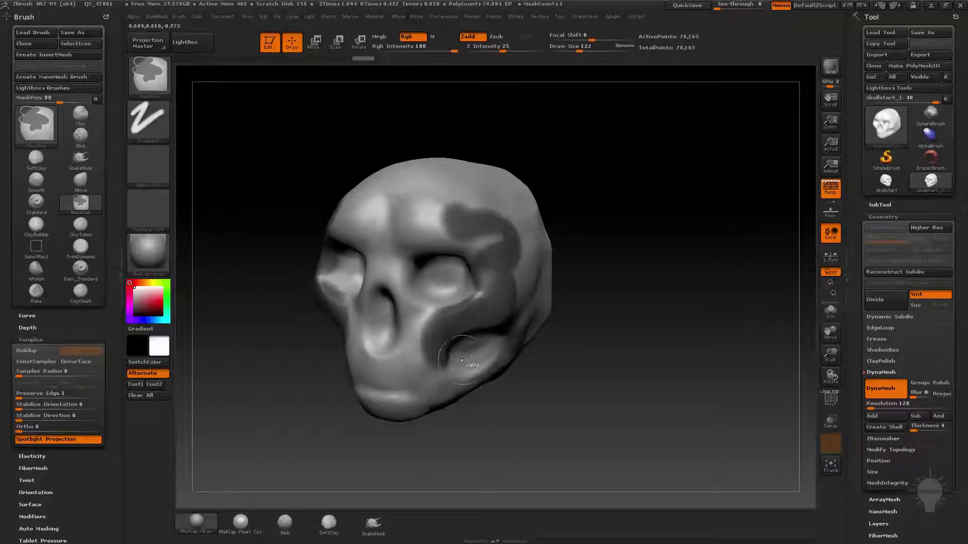
{"action": "mouse_move", "coordinate": [457, 222]}
{"action": "left_mouse_down"}
{"action": "mouse_move", "coordinate": [443, 189]}
{"action": "mouse_move", "coordinate": [438, 232]}
{"action": "mouse_move", "coordinate": [512, 245]}
{"action": "left_mouse_up"}
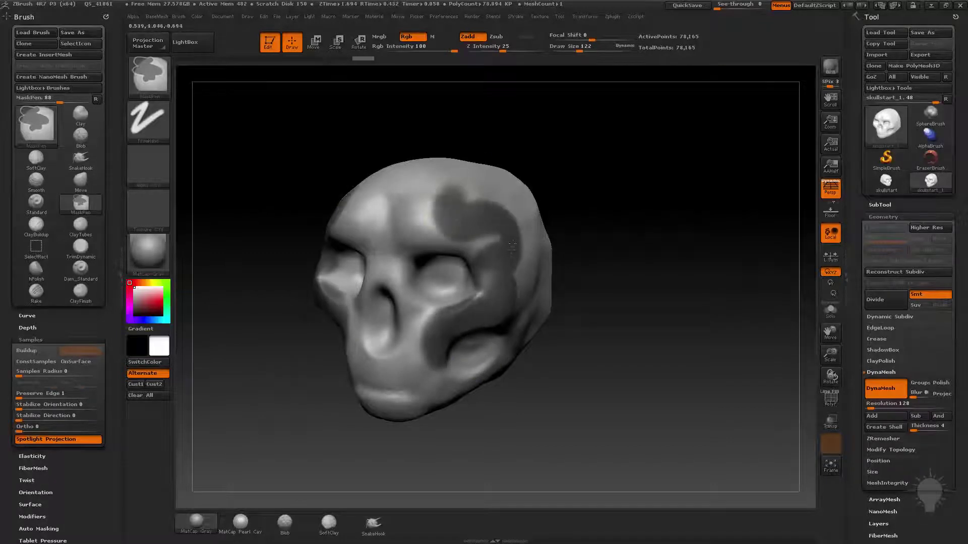
{"action": "left_click_drag", "start_coordinate": [442, 211], "coordinate": [450, 196]}
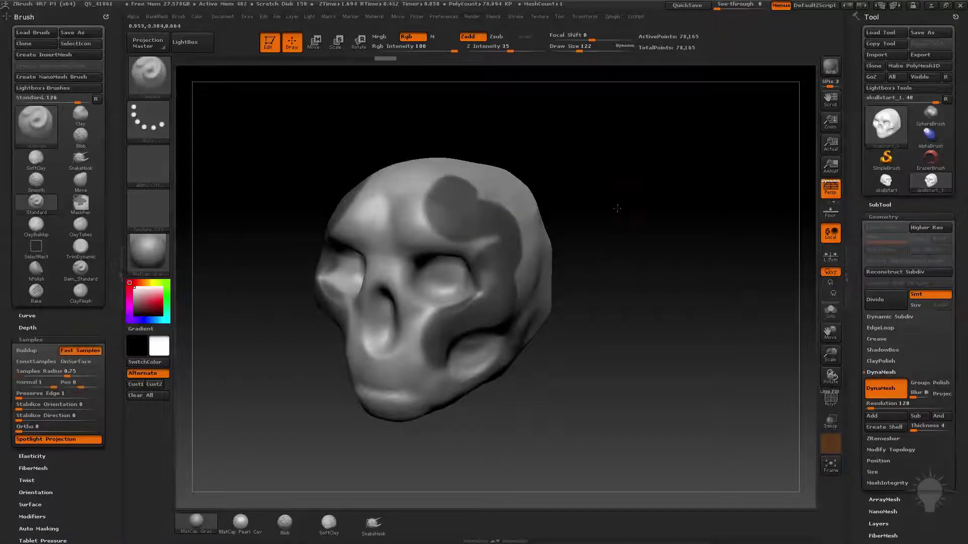
Dab round mask spots on the cheek and head, rotating to reach the skull's side
{"action": "left_click_drag", "start_coordinate": [616, 209], "coordinate": [589, 231]}
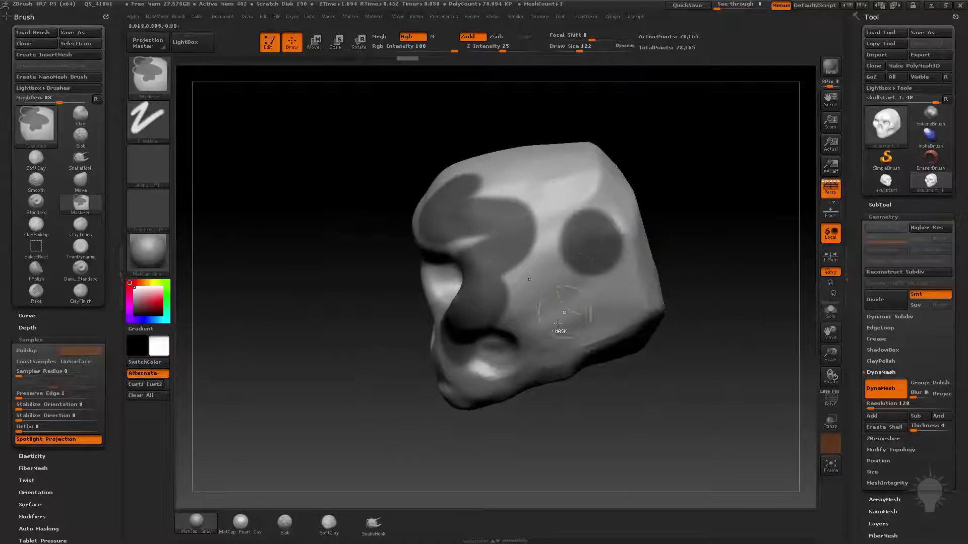
{"action": "left_click", "coordinate": [553, 320], "text": "ctrl"}
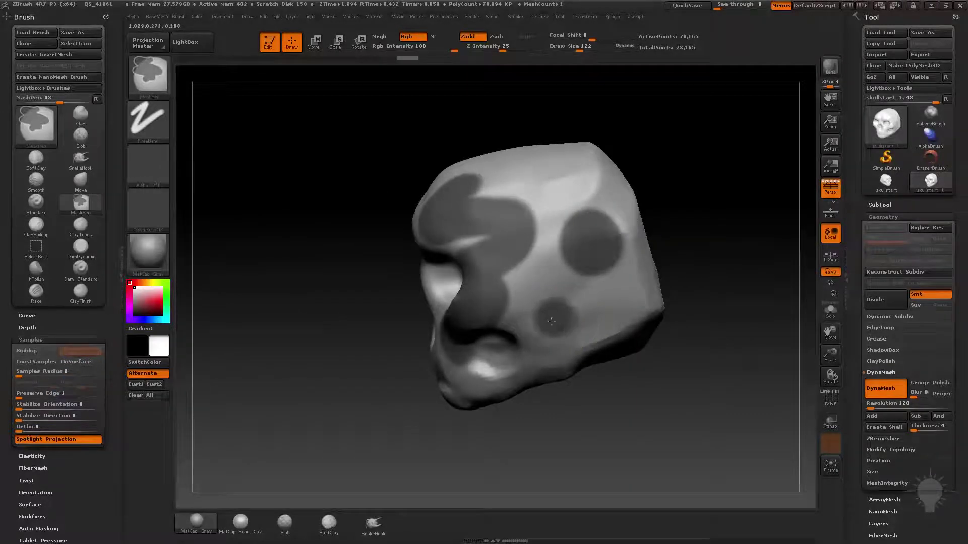
{"action": "left_click", "coordinate": [558, 182], "text": "ctrl"}
{"action": "mouse_move", "coordinate": [653, 130]}
{"action": "left_mouse_down"}
{"action": "mouse_move", "coordinate": [668, 186]}
{"action": "mouse_move", "coordinate": [661, 154]}
{"action": "mouse_move", "coordinate": [646, 175]}
{"action": "left_mouse_up"}
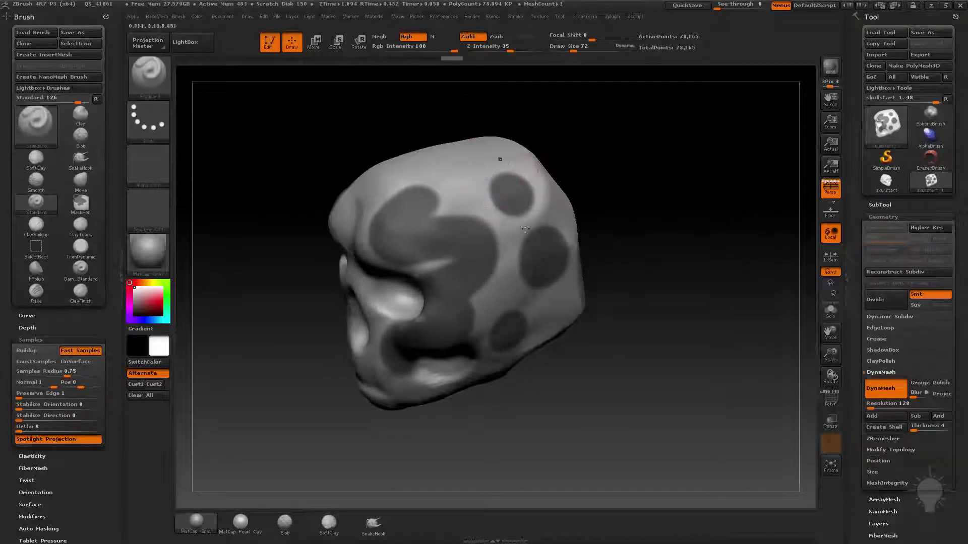
{"action": "key", "text": "ctrl"}
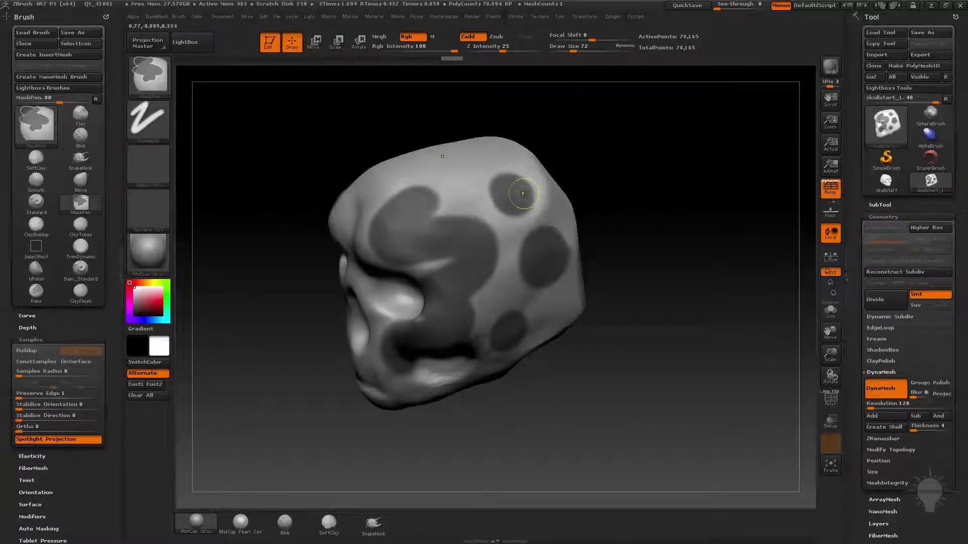
{"action": "key", "text": "ctrl"}
Unmask spot centres into rings and cut notches and bumps into the large mask blob's edges
{"action": "left_click_drag", "start_coordinate": [516, 193], "coordinate": [512, 195], "text": "ctrl+alt"}
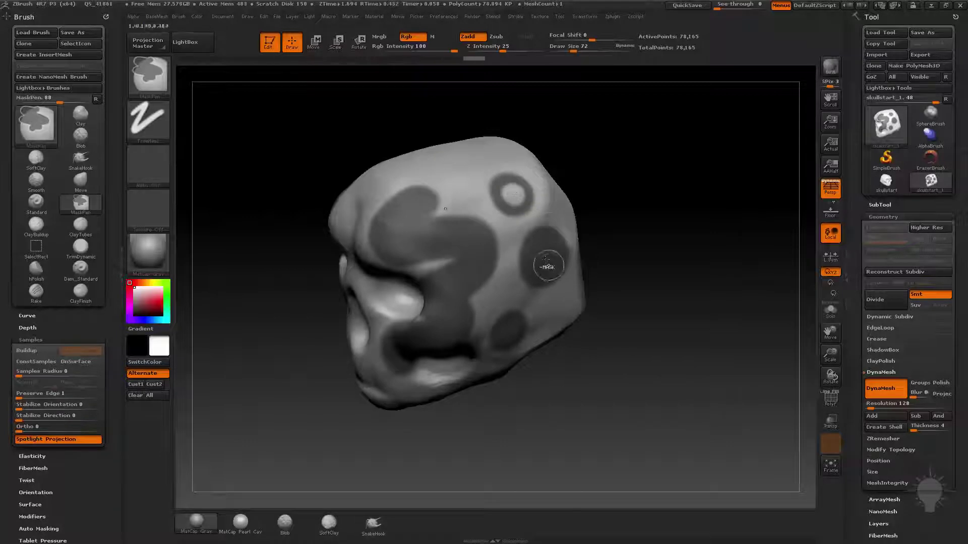
{"action": "left_click_drag", "start_coordinate": [548, 264], "coordinate": [545, 260], "text": "ctrl+alt"}
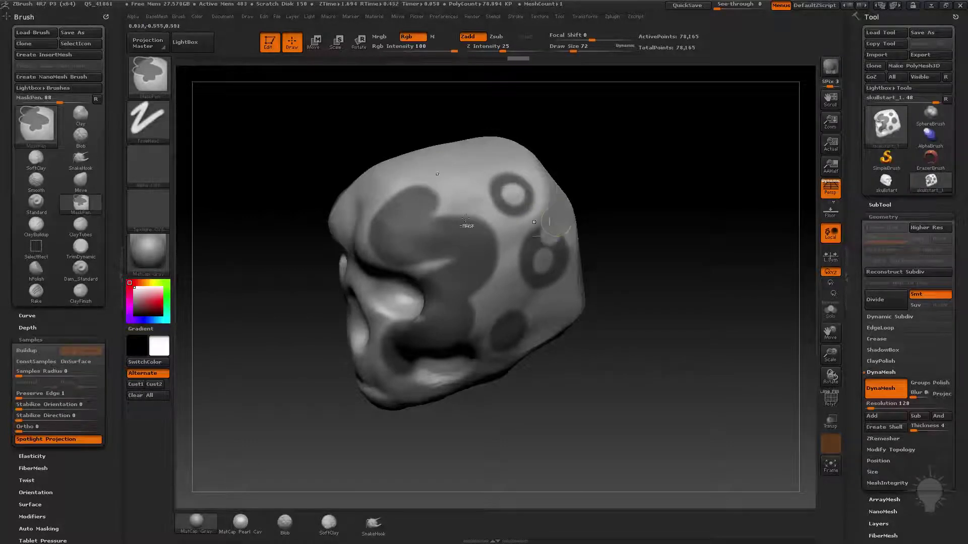
{"action": "left_click_drag", "start_coordinate": [461, 225], "coordinate": [454, 228], "text": "ctrl+alt"}
{"action": "left_click_drag", "start_coordinate": [419, 199], "coordinate": [412, 196], "text": "ctrl+alt"}
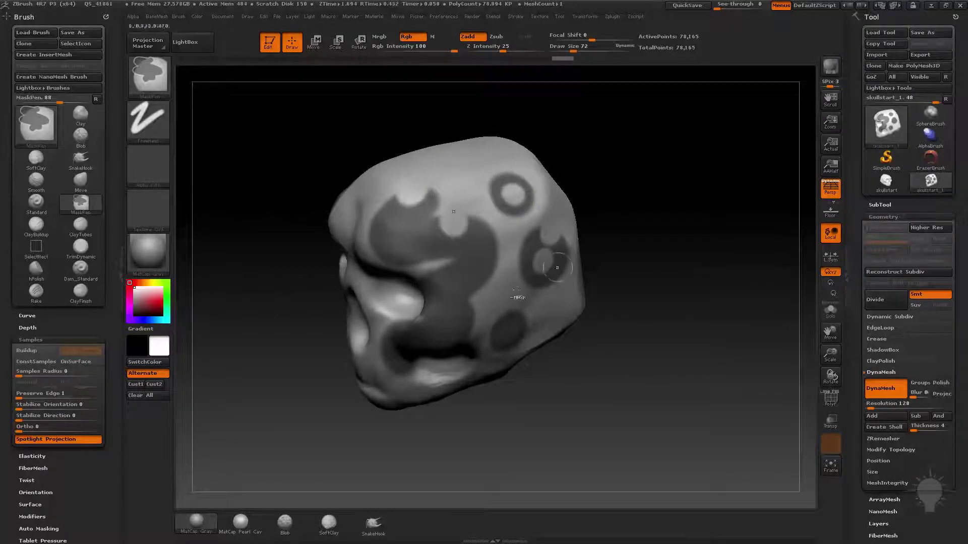
{"action": "left_click_drag", "start_coordinate": [474, 285], "coordinate": [463, 298], "text": "ctrl+alt"}
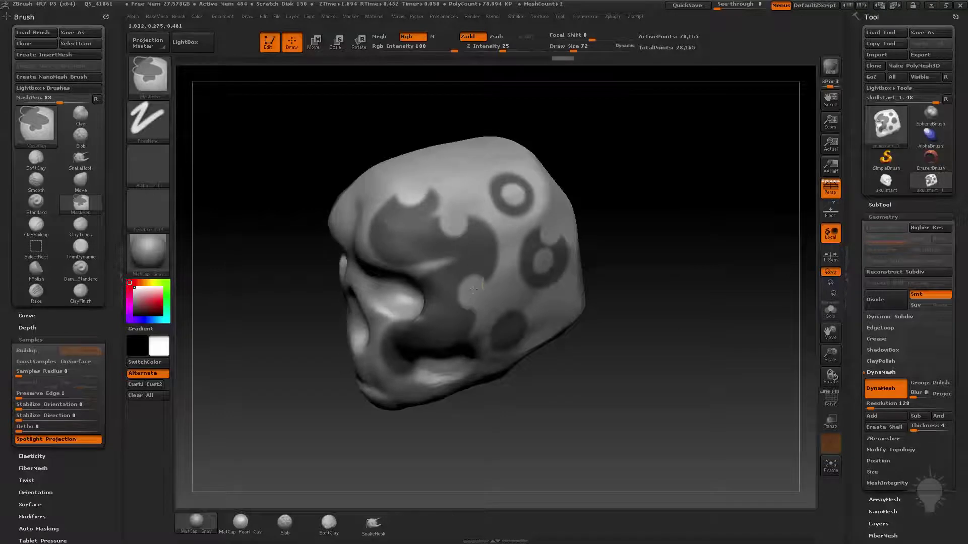
{"action": "left_click", "coordinate": [508, 333], "text": "ctrl+alt"}
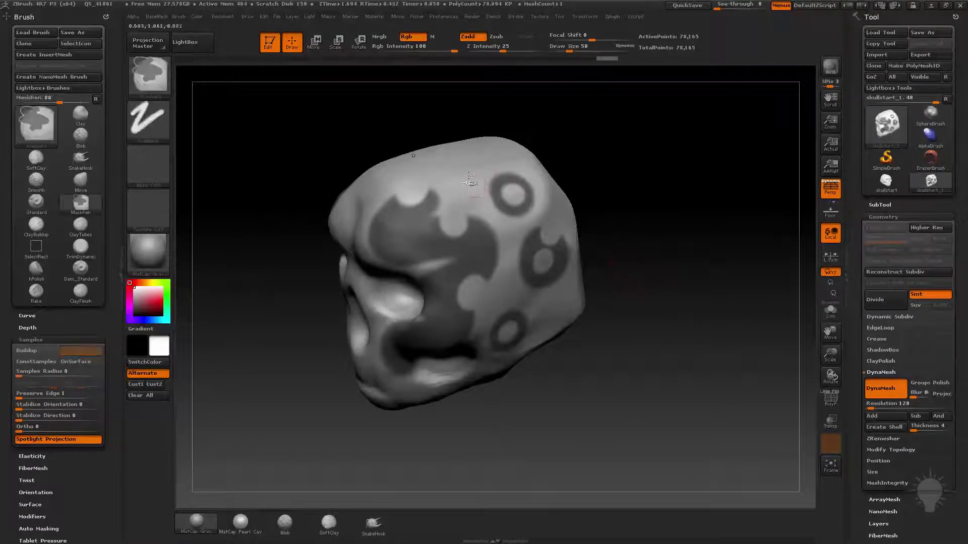
Add curved mask strokes near the head top, erase a line through the mask, and rotate to front
{"action": "mouse_move", "coordinate": [474, 169]}
{"action": "left_mouse_down", "text": "ctrl"}
{"action": "mouse_move", "coordinate": [454, 222]}
{"action": "mouse_move", "coordinate": [463, 196]}
{"action": "left_mouse_up", "text": "ctrl"}
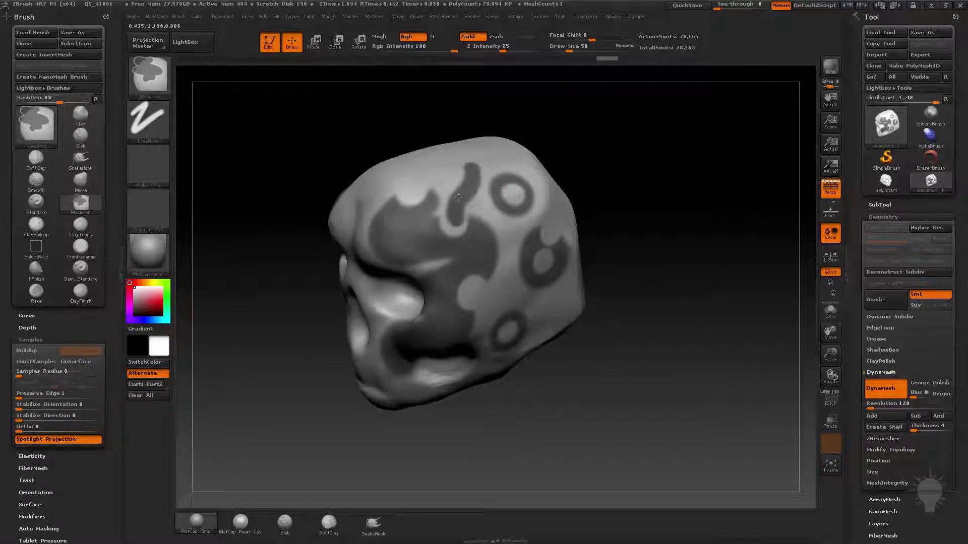
{"action": "left_click_drag", "start_coordinate": [510, 162], "coordinate": [479, 150], "text": "ctrl"}
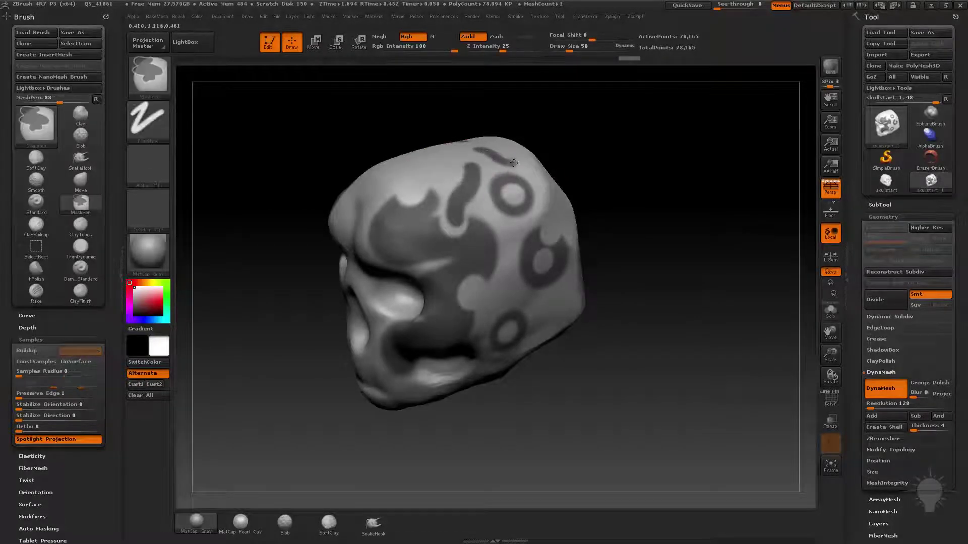
{"action": "key", "text": "ctrl"}
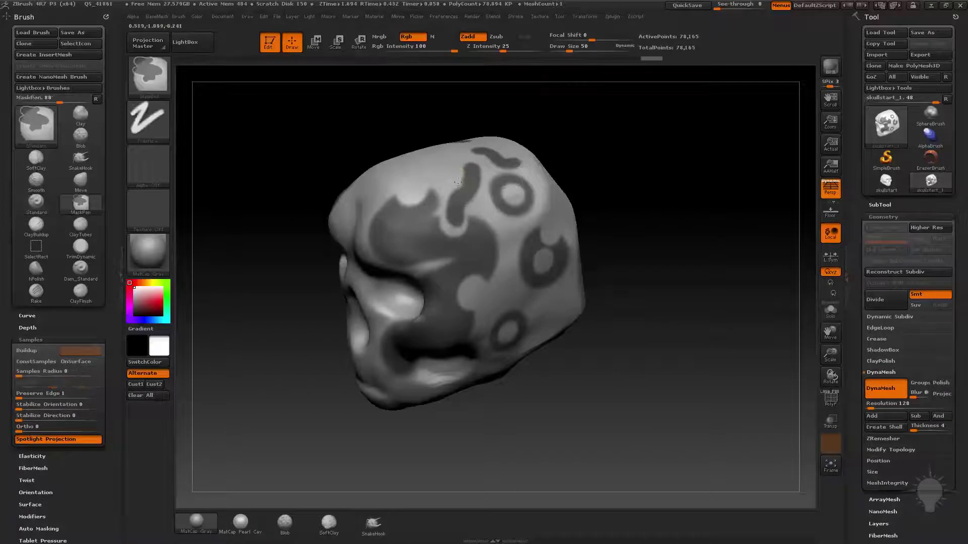
{"action": "mouse_move", "coordinate": [479, 221]}
{"action": "left_mouse_down", "text": "ctrl+alt"}
{"action": "mouse_move", "coordinate": [473, 259]}
{"action": "mouse_move", "coordinate": [482, 216]}
{"action": "left_mouse_up", "text": "ctrl+alt"}
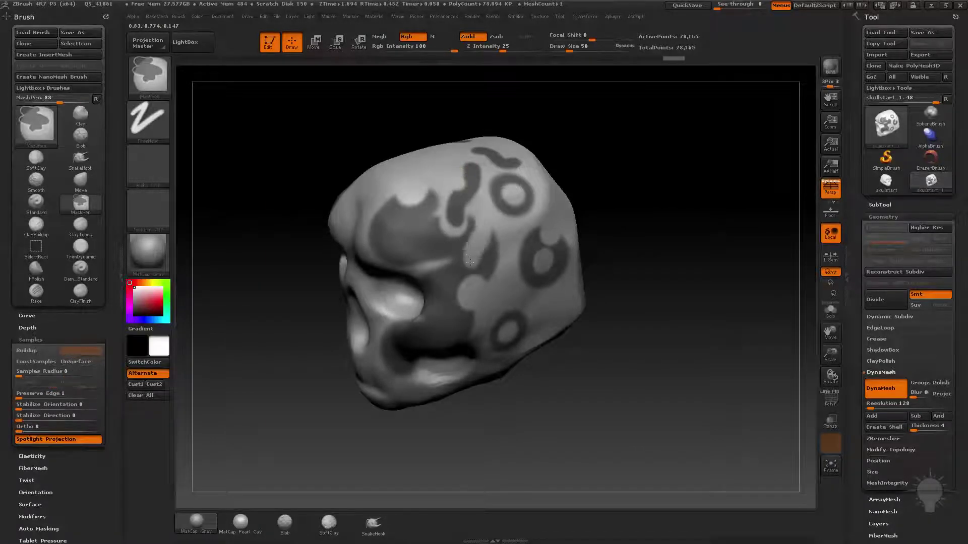
{"action": "mouse_move", "coordinate": [665, 234]}
{"action": "left_mouse_down"}
{"action": "mouse_move", "coordinate": [650, 205]}
{"action": "mouse_move", "coordinate": [646, 211]}
{"action": "mouse_move", "coordinate": [678, 215]}
{"action": "mouse_move", "coordinate": [622, 205]}
{"action": "left_mouse_up"}
{"action": "key", "text": "ctrl"}
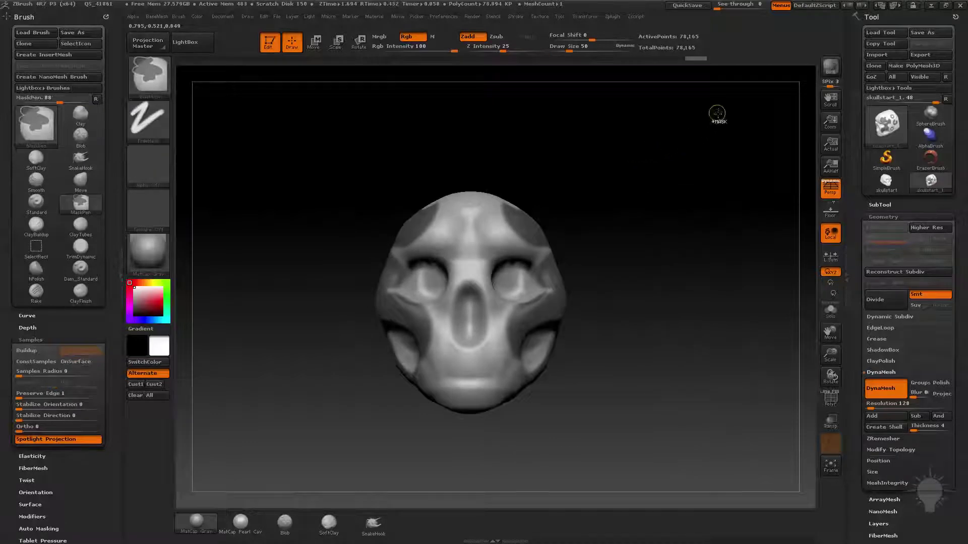
Drag MaskRect rectangles over the skull's right half and top, orbiting to check from several angles
{"action": "mouse_move", "coordinate": [718, 114]}
{"action": "left_mouse_down", "text": "ctrl"}
{"action": "mouse_move", "coordinate": [655, 232]}
{"action": "mouse_move", "coordinate": [455, 451]}
{"action": "mouse_move", "coordinate": [495, 472]}
{"action": "left_mouse_up", "text": "ctrl"}
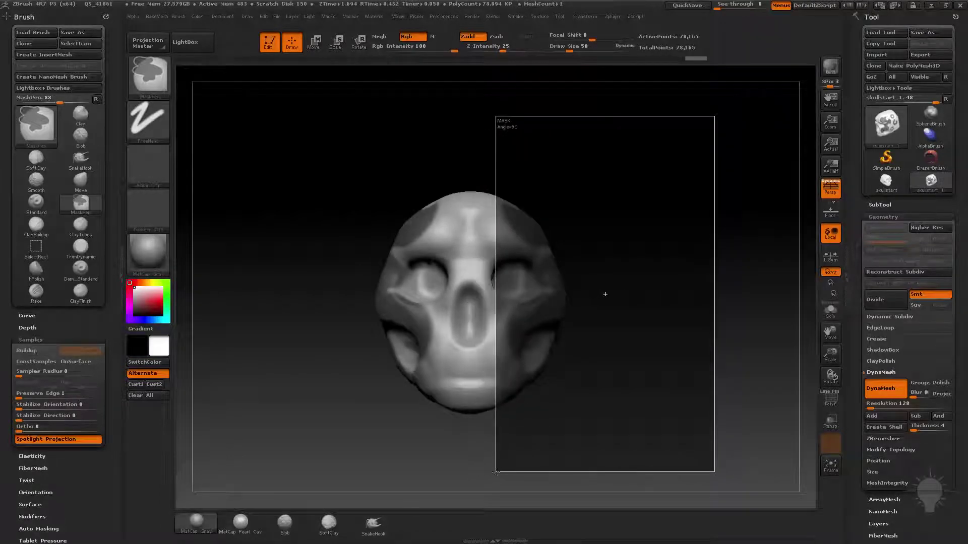
{"action": "left_click_drag", "start_coordinate": [496, 472], "coordinate": [522, 474], "text": "ctrl"}
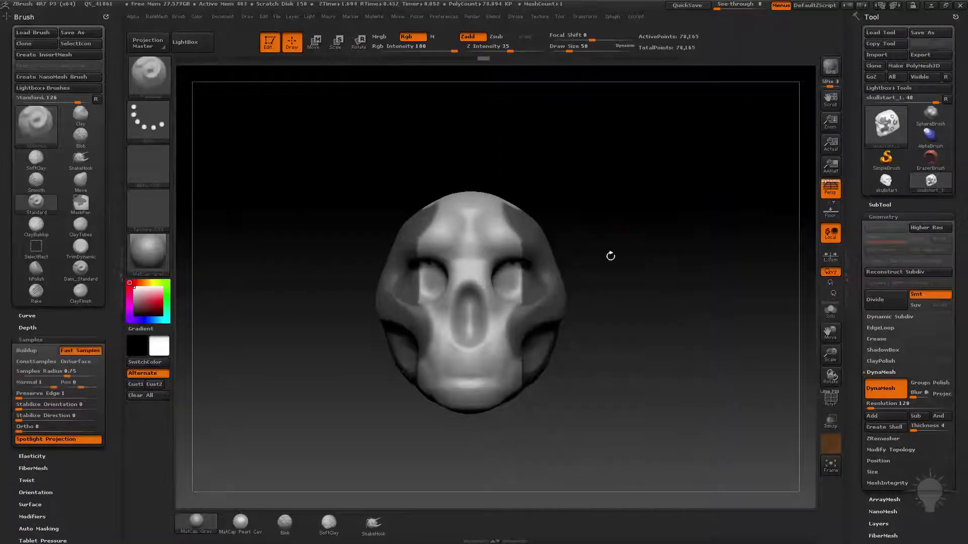
{"action": "left_click_drag", "start_coordinate": [496, 228], "coordinate": [446, 264]}
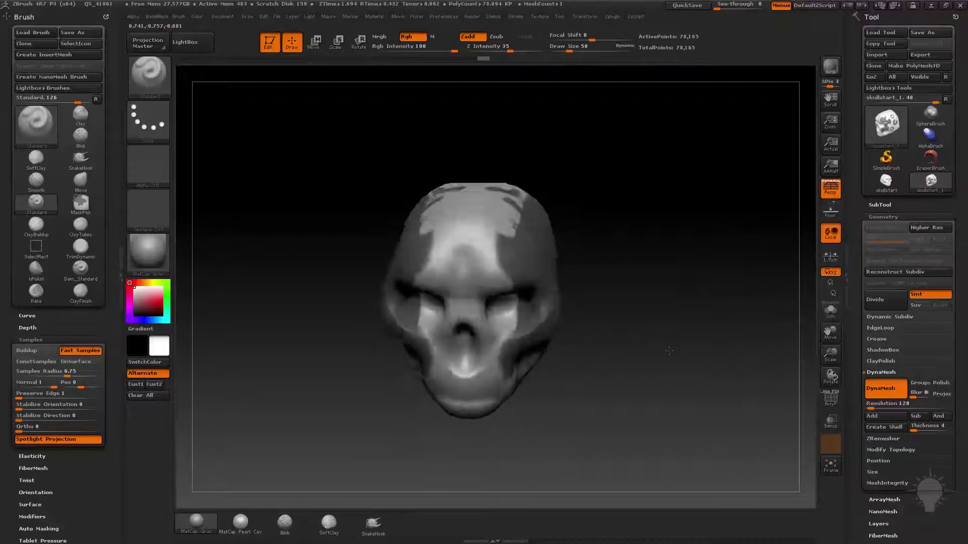
{"action": "left_click_drag", "start_coordinate": [643, 231], "coordinate": [669, 144]}
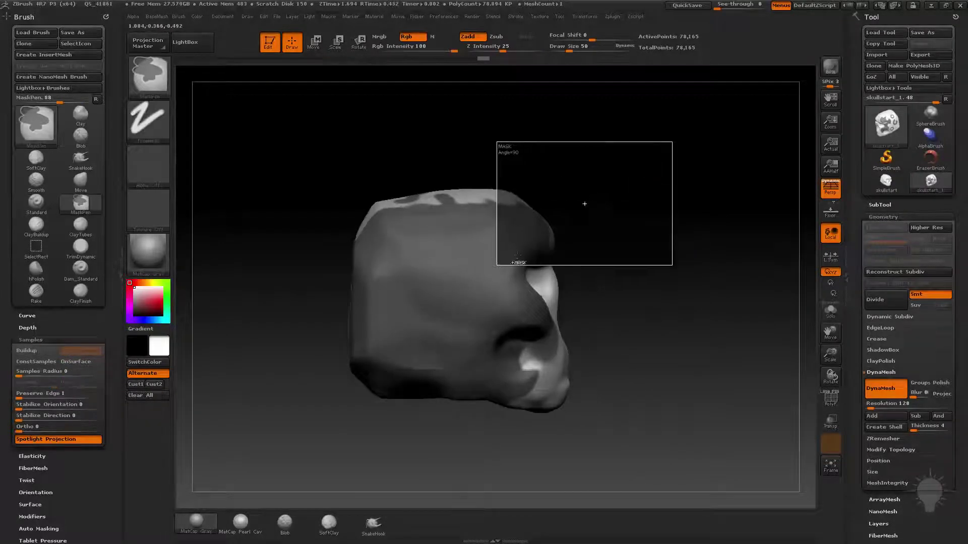
{"action": "left_click_drag", "start_coordinate": [669, 144], "coordinate": [584, 204], "text": "ctrl"}
{"action": "left_click_drag", "start_coordinate": [700, 272], "coordinate": [483, 264]}
{"action": "left_click_drag", "start_coordinate": [614, 229], "coordinate": [641, 182]}
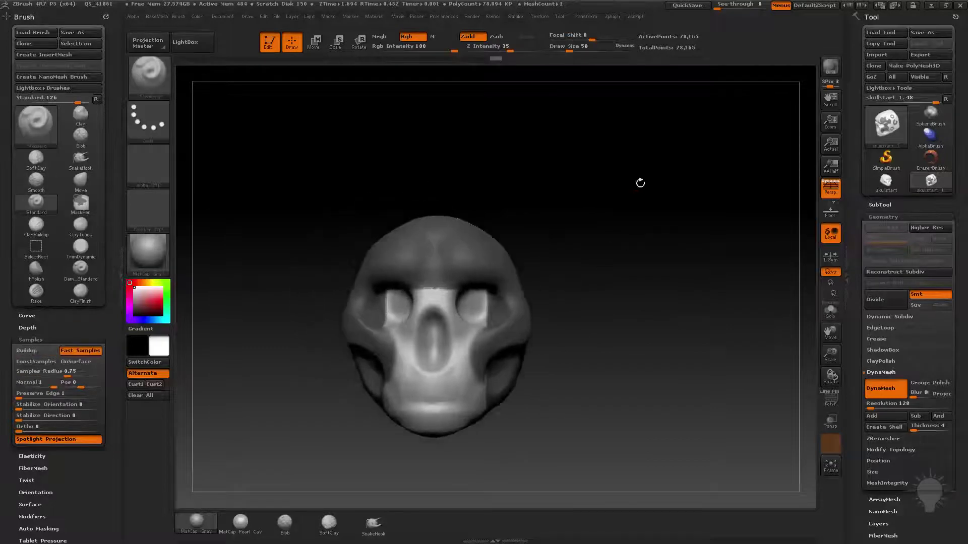
{"action": "left_click_drag", "start_coordinate": [632, 228], "coordinate": [560, 228]}
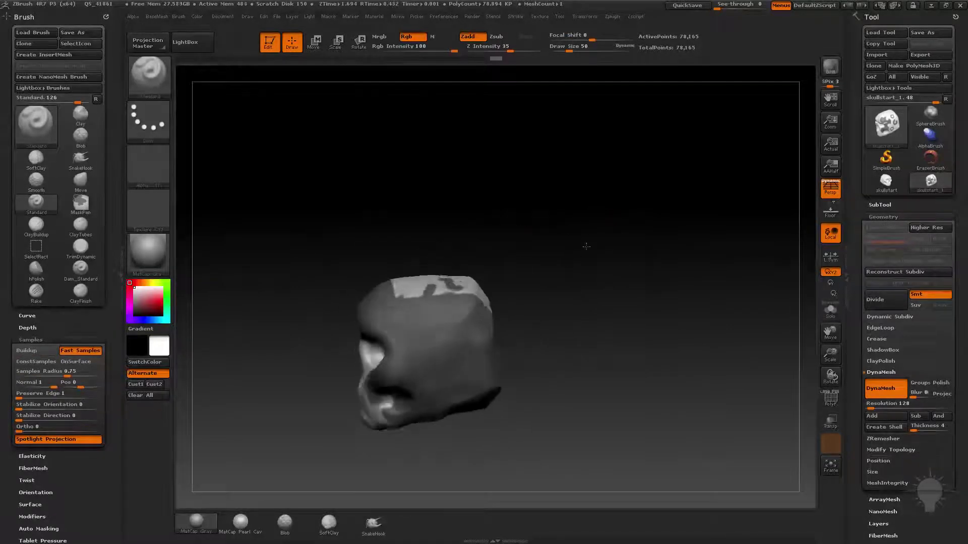
{"action": "mouse_move", "coordinate": [552, 251]}
{"action": "left_mouse_down"}
{"action": "mouse_move", "coordinate": [551, 177]}
{"action": "mouse_move", "coordinate": [564, 185]}
{"action": "mouse_move", "coordinate": [589, 169]}
{"action": "mouse_move", "coordinate": [585, 229]}
{"action": "mouse_move", "coordinate": [681, 211]}
{"action": "mouse_move", "coordinate": [710, 253]}
{"action": "left_mouse_up"}
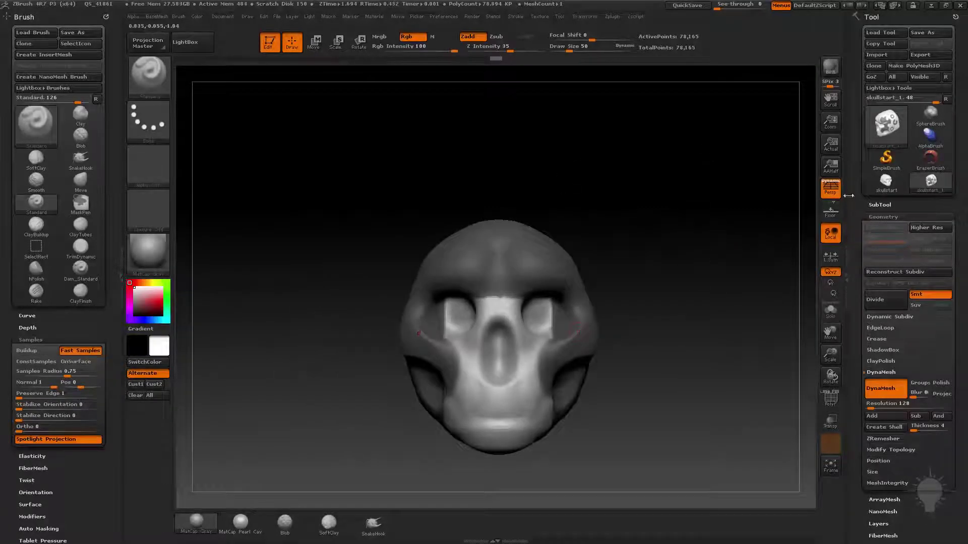
Turn off Persp, recentre the skull, and clear all masking from it
{"action": "left_click", "coordinate": [831, 189]}
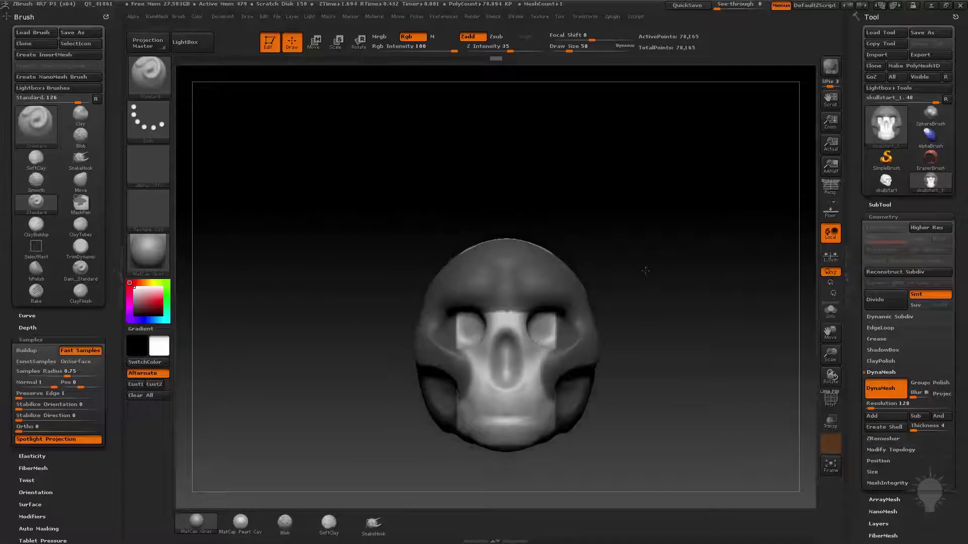
{"action": "left_click_drag", "start_coordinate": [646, 271], "coordinate": [454, 250]}
{"action": "left_click_drag", "start_coordinate": [659, 208], "coordinate": [684, 225]}
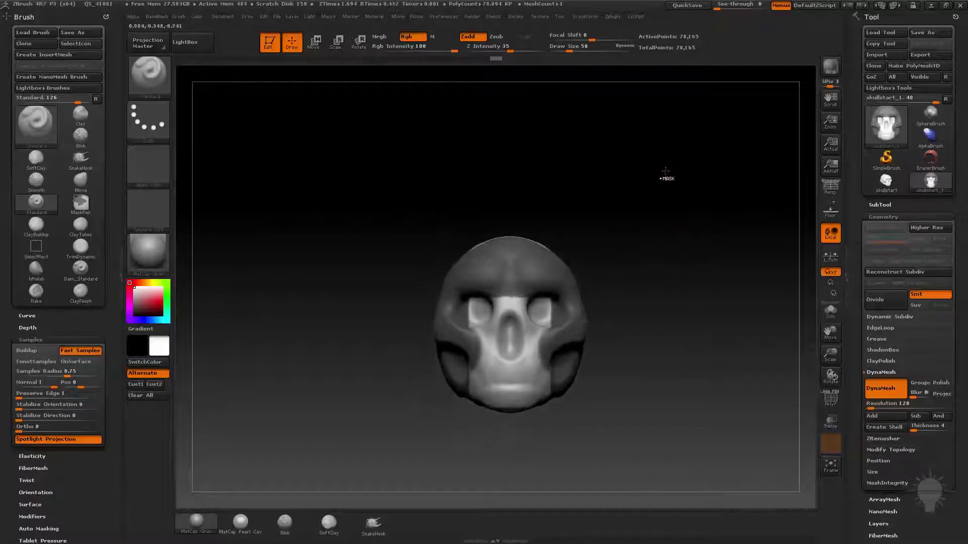
{"action": "left_click_drag", "start_coordinate": [681, 141], "coordinate": [740, 257], "text": "ctrl"}
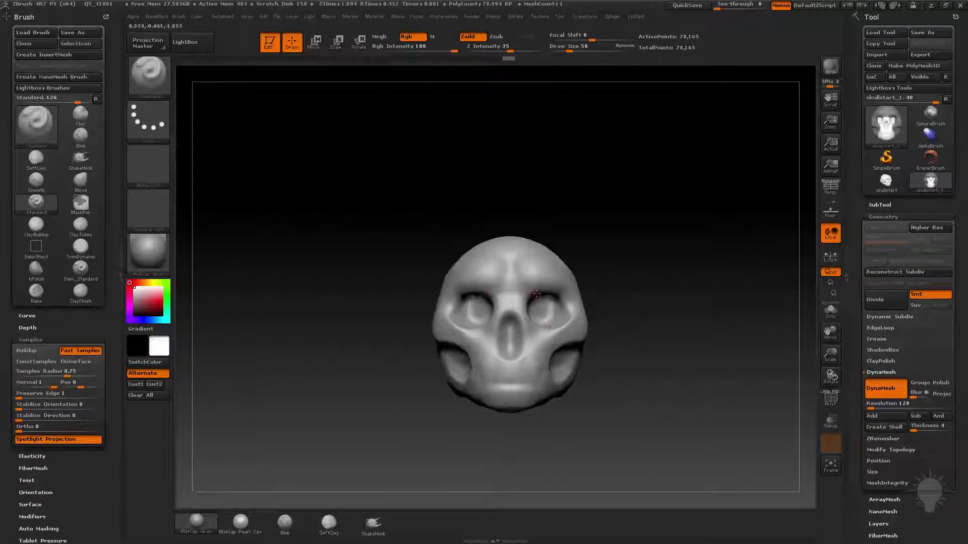
Mask both eyebrow areas, invert the mask, then clear and repeat the brow masking
{"action": "left_click_drag", "start_coordinate": [539, 275], "coordinate": [552, 269], "text": "ctrl"}
{"action": "left_click_drag", "start_coordinate": [469, 277], "coordinate": [489, 269], "text": "ctrl"}
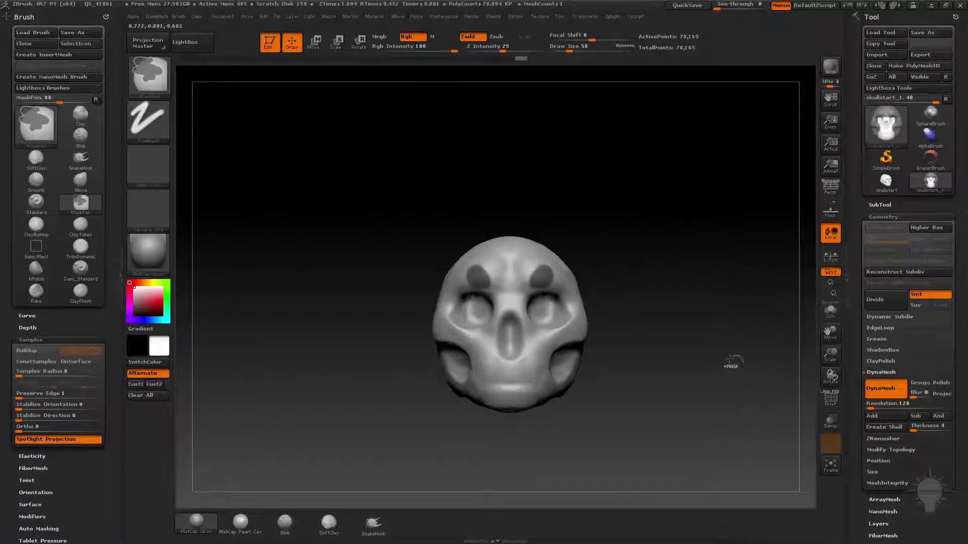
{"action": "left_click", "coordinate": [726, 353], "text": "ctrl"}
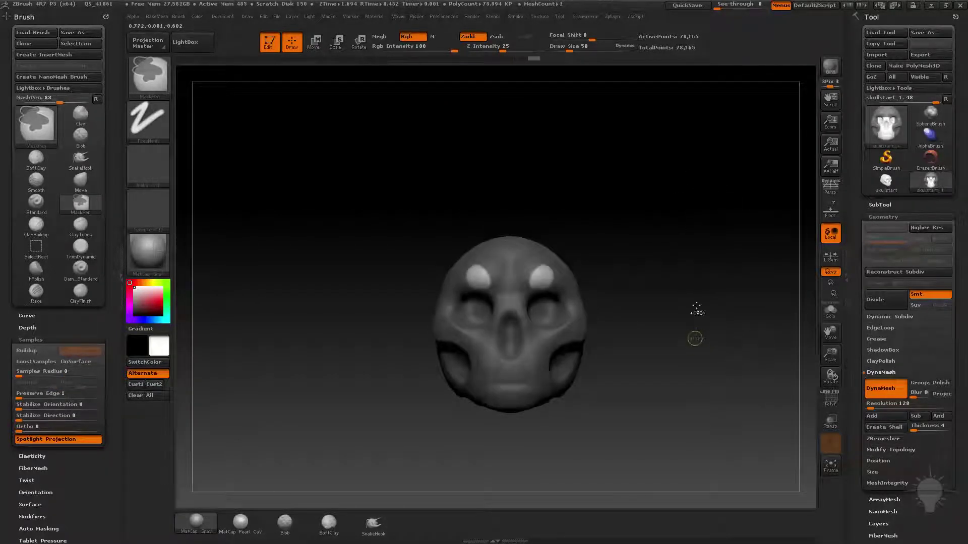
{"action": "left_click_drag", "start_coordinate": [659, 145], "coordinate": [676, 181], "text": "ctrl"}
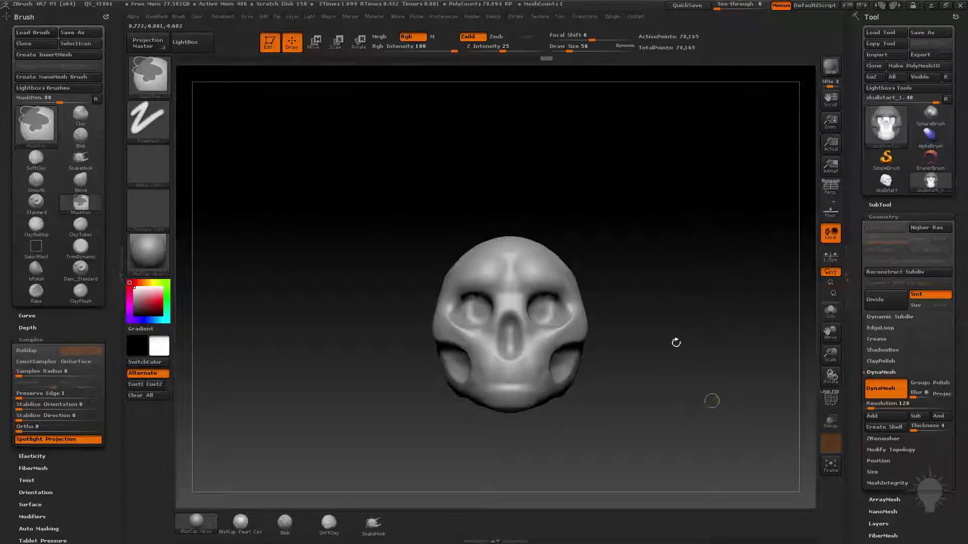
{"action": "left_click_drag", "start_coordinate": [525, 275], "coordinate": [545, 276], "text": "ctrl"}
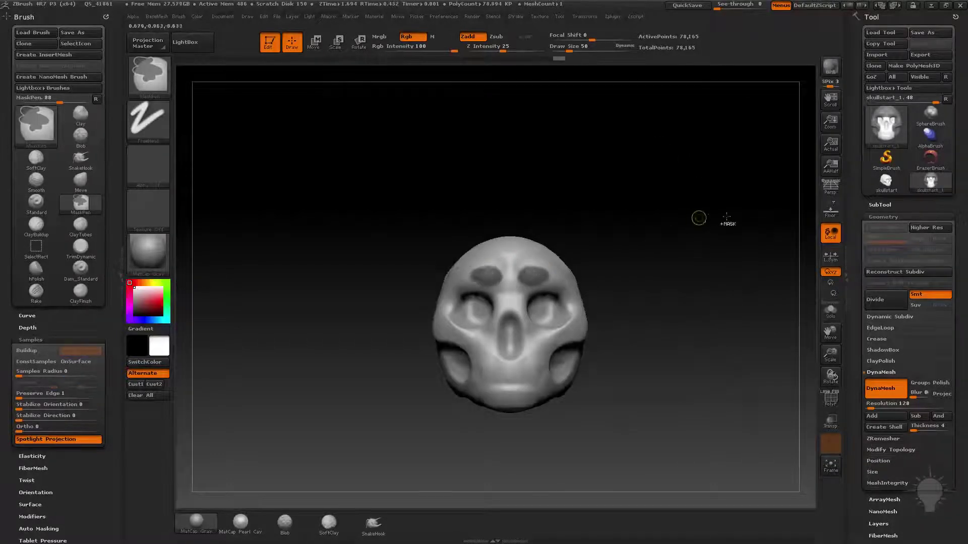
{"action": "left_click", "coordinate": [749, 242], "text": "ctrl"}
{"action": "left_click_drag", "start_coordinate": [747, 237], "coordinate": [766, 290], "text": "ctrl"}
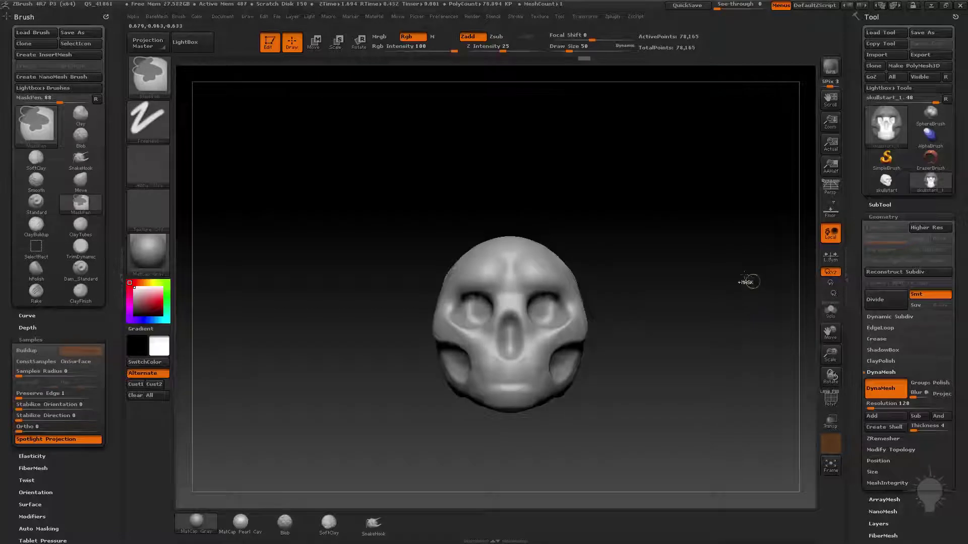
Undo to restore the brow masks, invert and clear them, then rotate to a three-quarter view
{"action": "key", "text": "ctrl+z"}
{"action": "key", "text": "ctrl+z"}
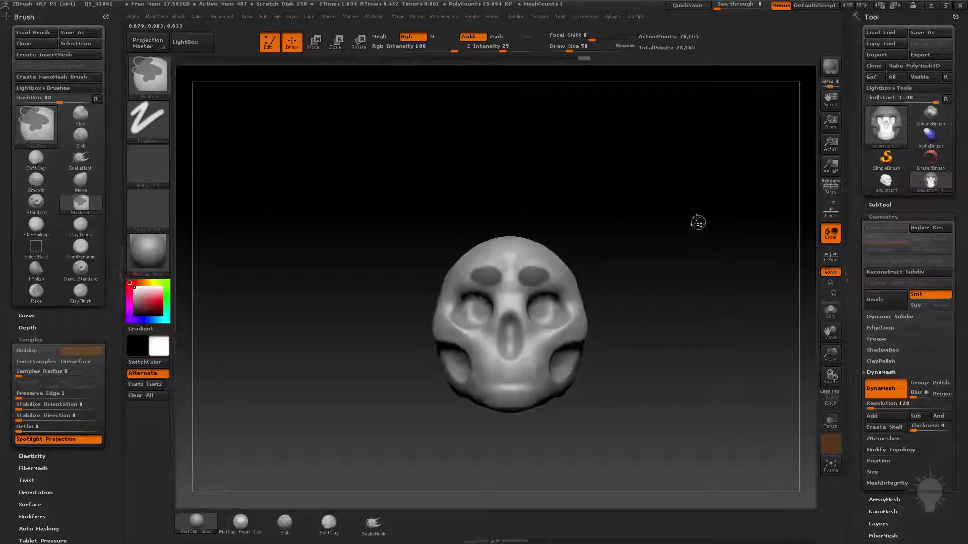
{"action": "left_click", "coordinate": [720, 232], "text": "ctrl"}
{"action": "left_click", "coordinate": [703, 240], "text": "ctrl"}
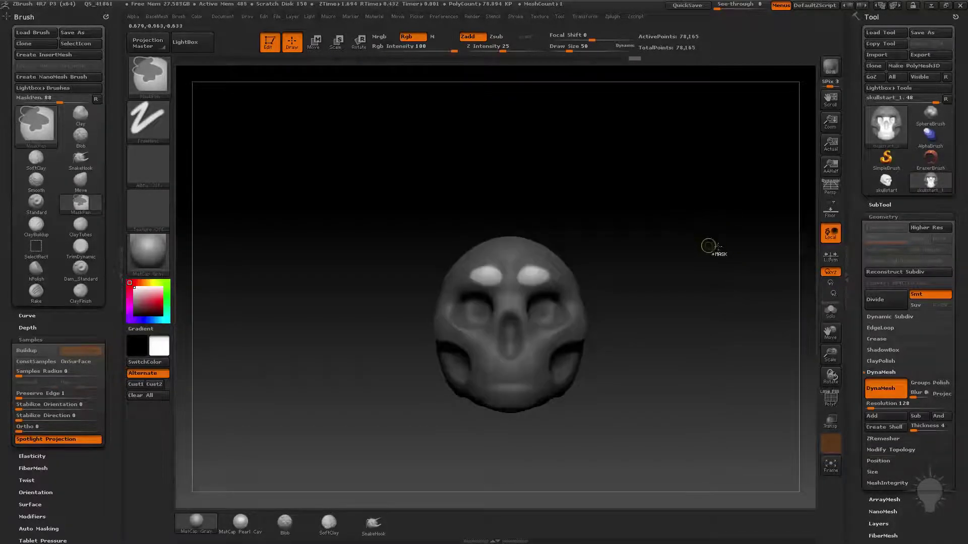
{"action": "left_click_drag", "start_coordinate": [704, 238], "coordinate": [739, 298], "text": "ctrl"}
{"action": "left_click_drag", "start_coordinate": [653, 255], "coordinate": [523, 255]}
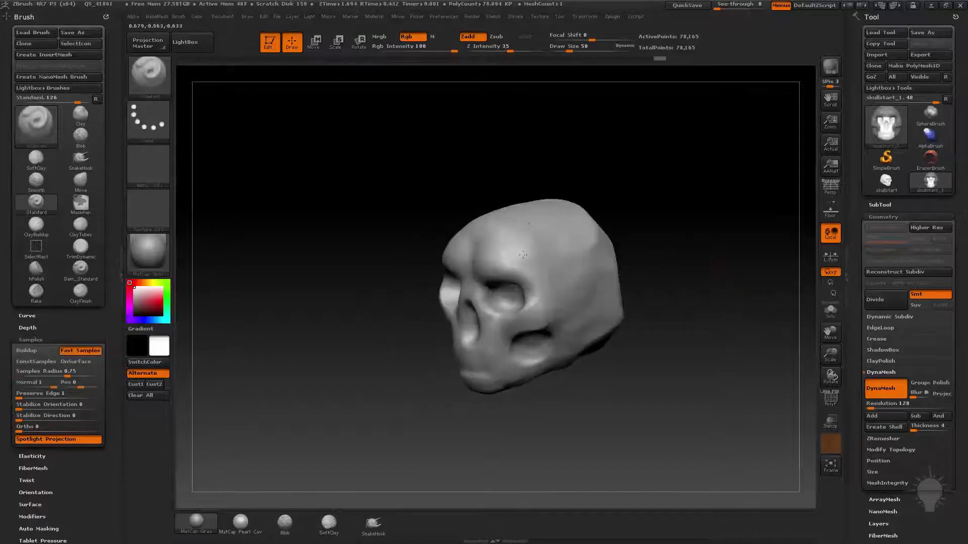
{"action": "left_click_drag", "start_coordinate": [704, 205], "coordinate": [756, 208]}
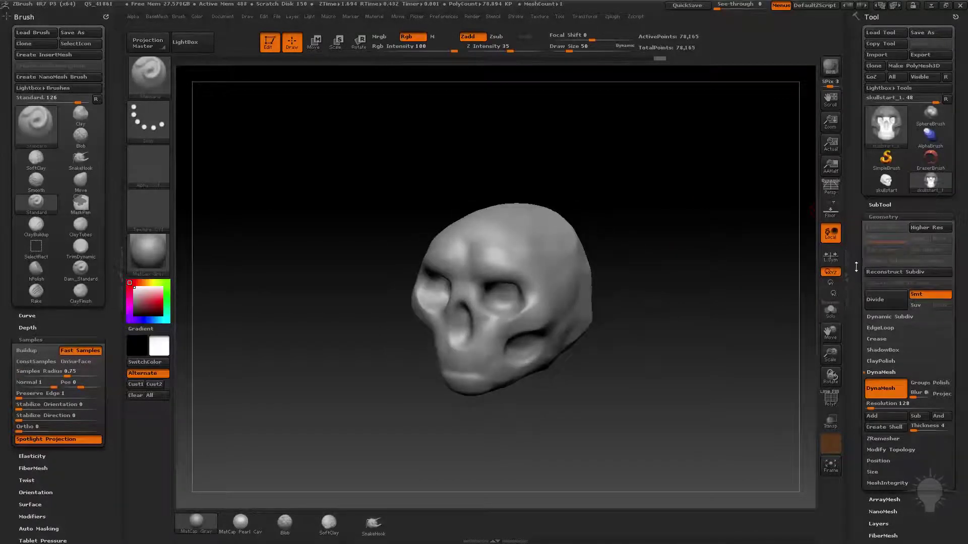
{"action": "scroll", "coordinate": [856, 267], "scroll_direction": "down", "scroll_amount": 5}
{"action": "scroll", "coordinate": [877, 240], "scroll_direction": "down", "scroll_amount": 1}
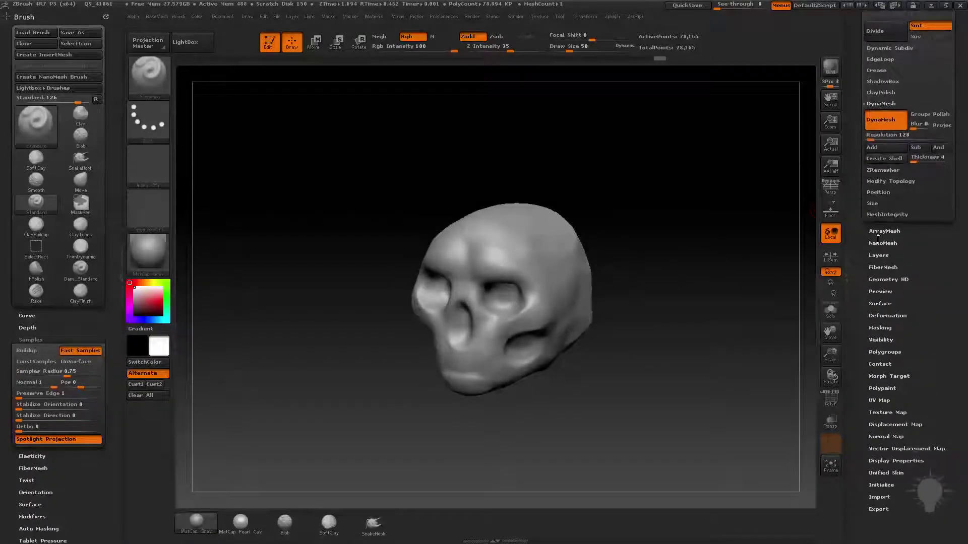
Expand the Tool palette's Masking sub-palette and tilt the skull into a three-quarter view
{"action": "left_click", "coordinate": [881, 328]}
{"action": "scroll", "coordinate": [867, 328], "scroll_direction": "up", "scroll_amount": 3}
{"action": "scroll", "coordinate": [863, 328], "scroll_direction": "up", "scroll_amount": 3}
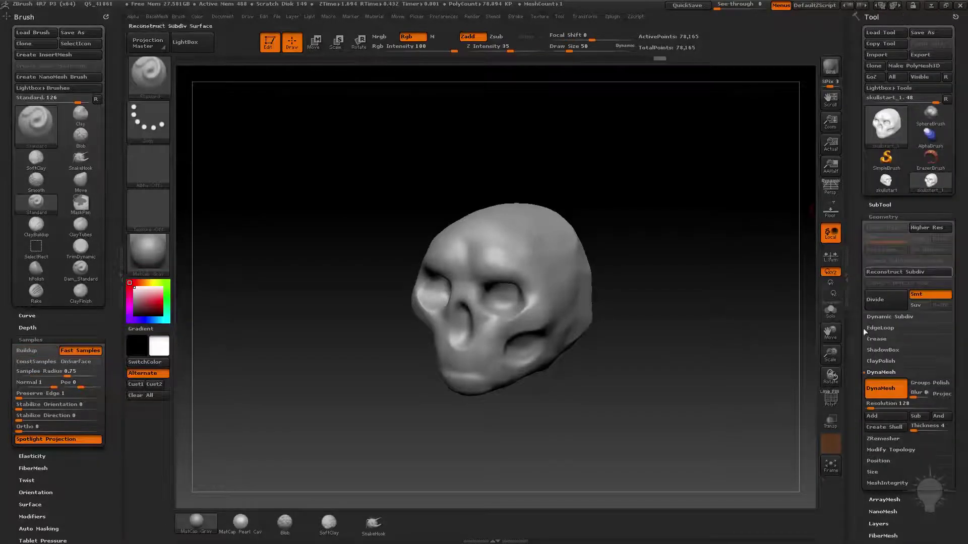
{"action": "scroll", "coordinate": [863, 329], "scroll_direction": "down", "scroll_amount": 2}
{"action": "scroll", "coordinate": [878, 227], "scroll_direction": "down", "scroll_amount": 6}
{"action": "scroll", "coordinate": [893, 136], "scroll_direction": "down", "scroll_amount": 1}
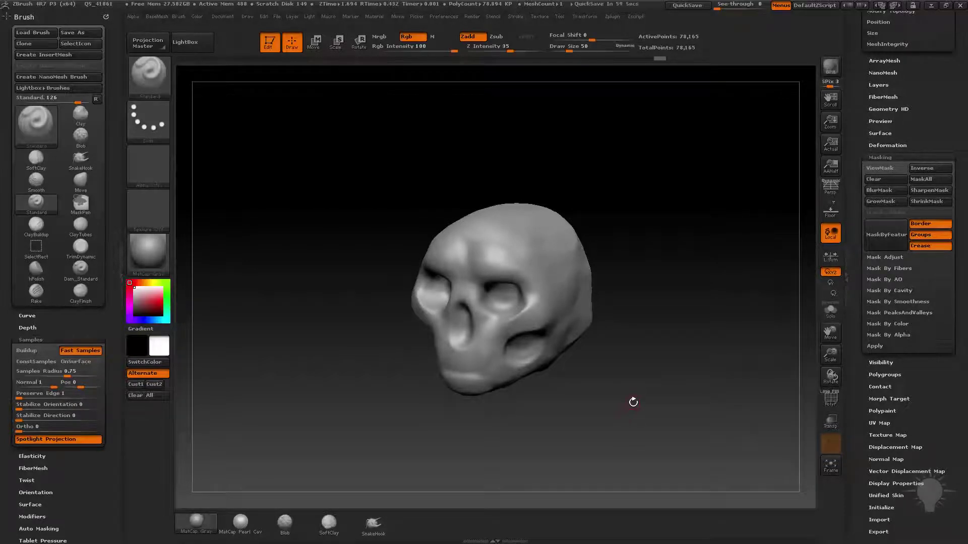
{"action": "left_click_drag", "start_coordinate": [661, 208], "coordinate": [676, 183]}
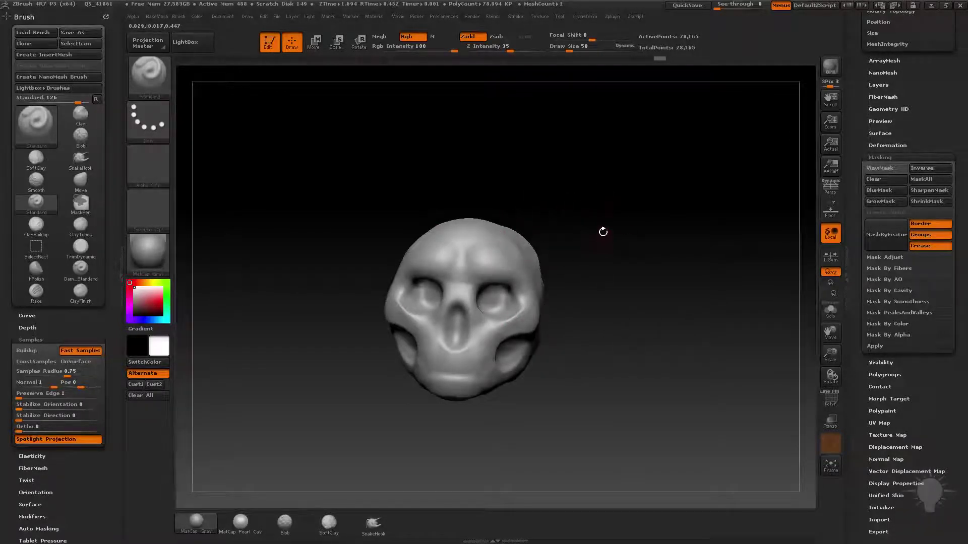
{"action": "mouse_move", "coordinate": [602, 222]}
{"action": "left_mouse_down"}
{"action": "mouse_move", "coordinate": [542, 256]}
{"action": "mouse_move", "coordinate": [821, 215]}
{"action": "left_mouse_up"}
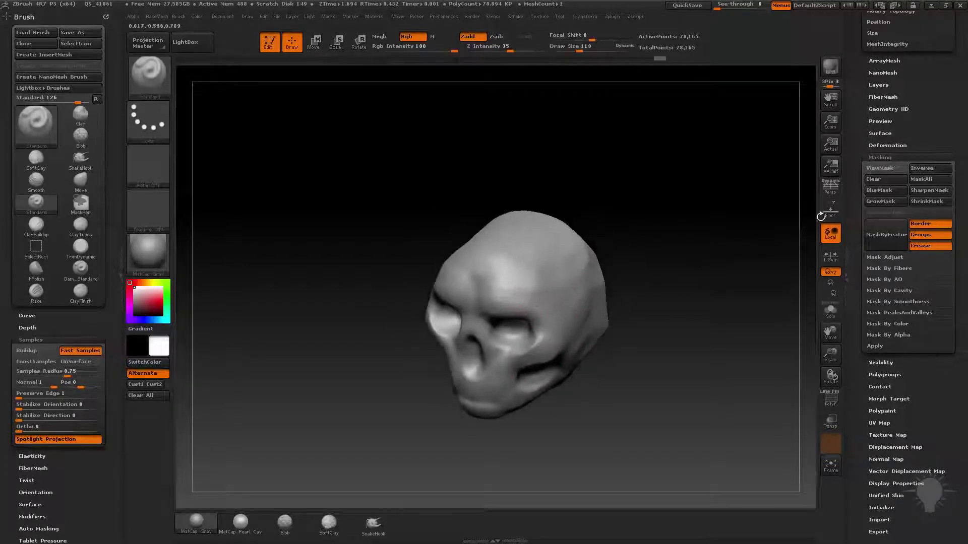
Enable ViewMask, mask a spot on the skull's upper right, and sculpt a raised ridge around it
{"action": "left_click", "coordinate": [882, 169]}
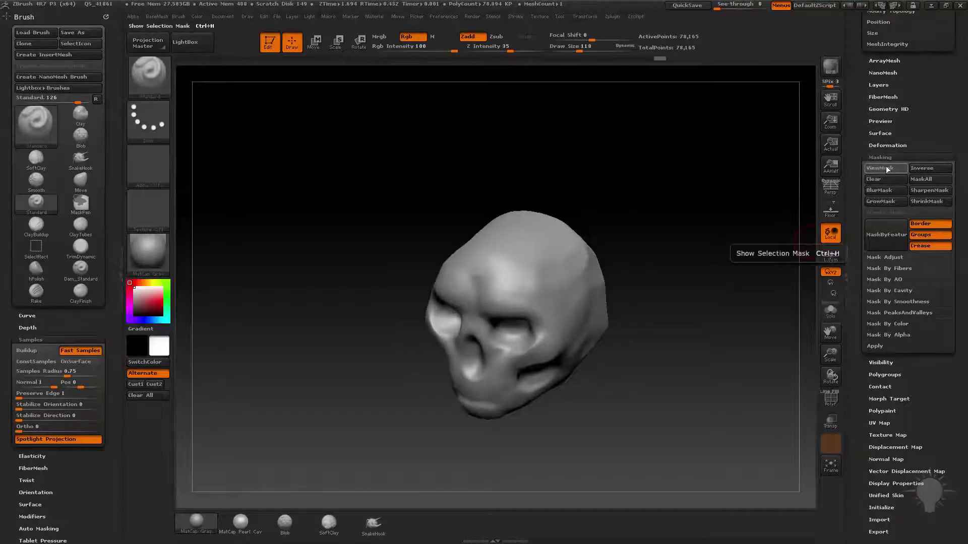
{"action": "left_click_drag", "start_coordinate": [680, 217], "coordinate": [554, 252]}
{"action": "key", "text": "ctrl"}
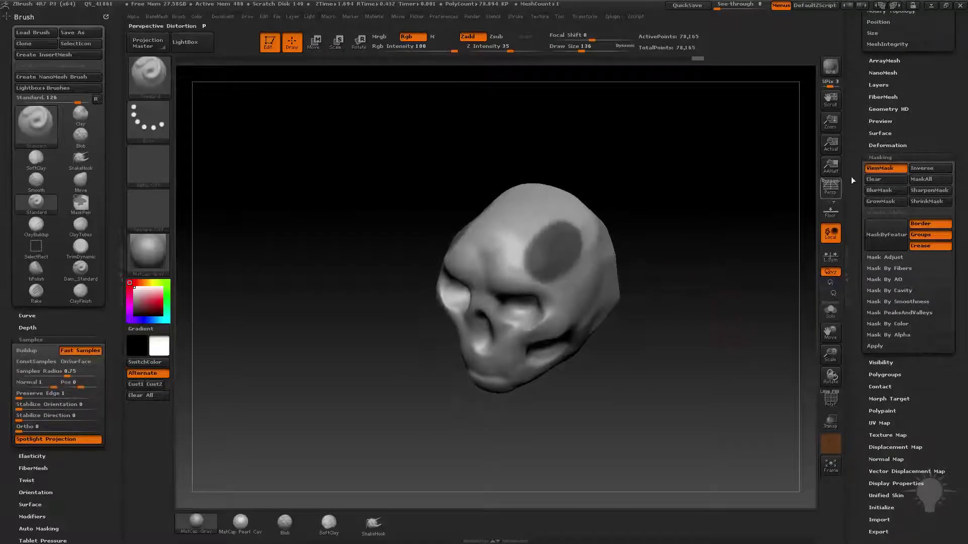
{"action": "left_click", "coordinate": [880, 167]}
{"action": "left_click_drag", "start_coordinate": [568, 250], "coordinate": [574, 282]}
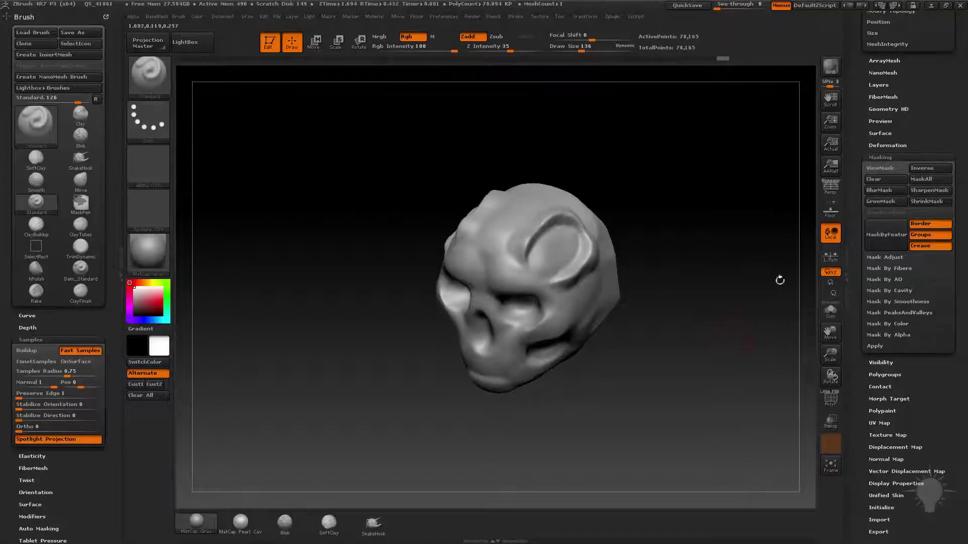
{"action": "left_click", "coordinate": [873, 169]}
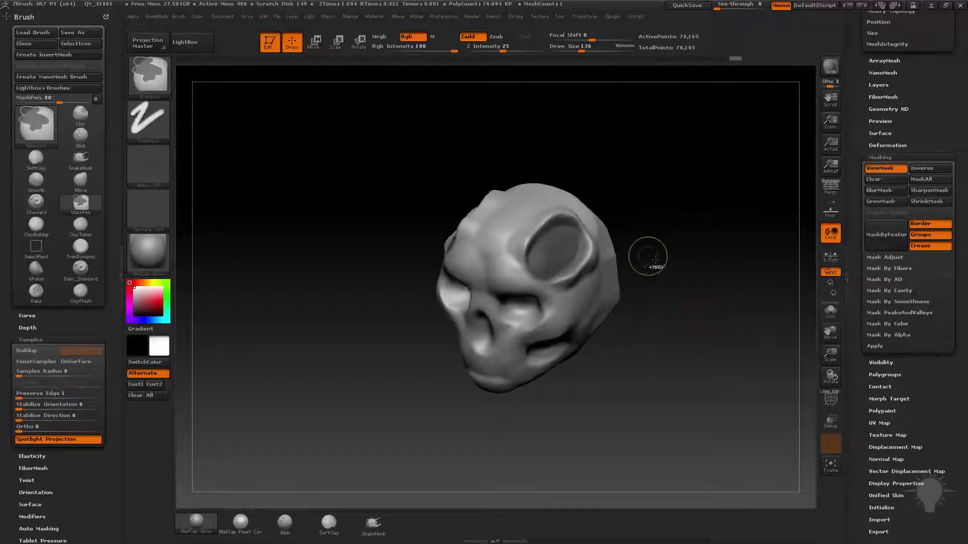
{"action": "left_click", "coordinate": [695, 217], "text": "ctrl"}
{"action": "key", "text": "s"}
{"action": "left_click", "coordinate": [553, 245], "text": "ctrl"}
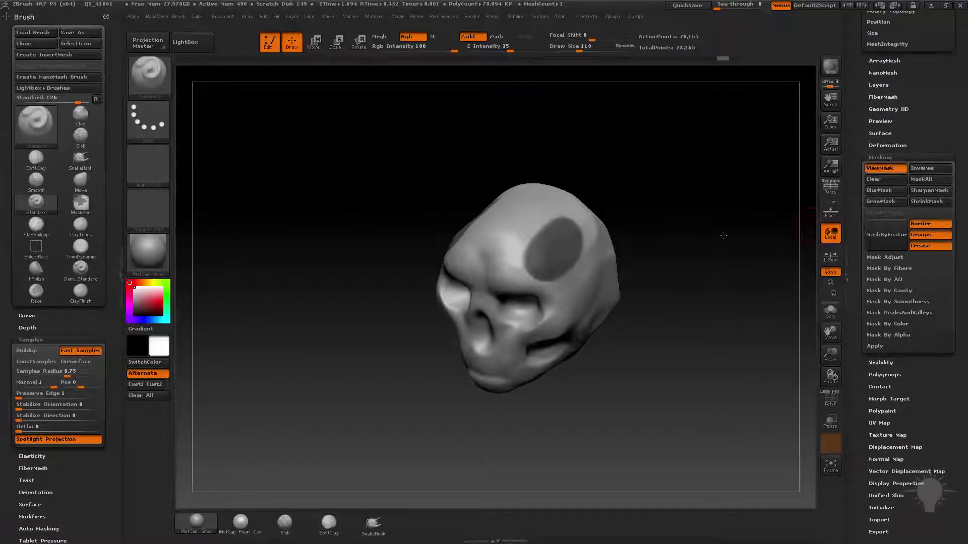
Invert the mask, MaskPen a crescent inside the exposed spot, then clear the mask
{"action": "left_click_drag", "start_coordinate": [723, 235], "coordinate": [659, 251]}
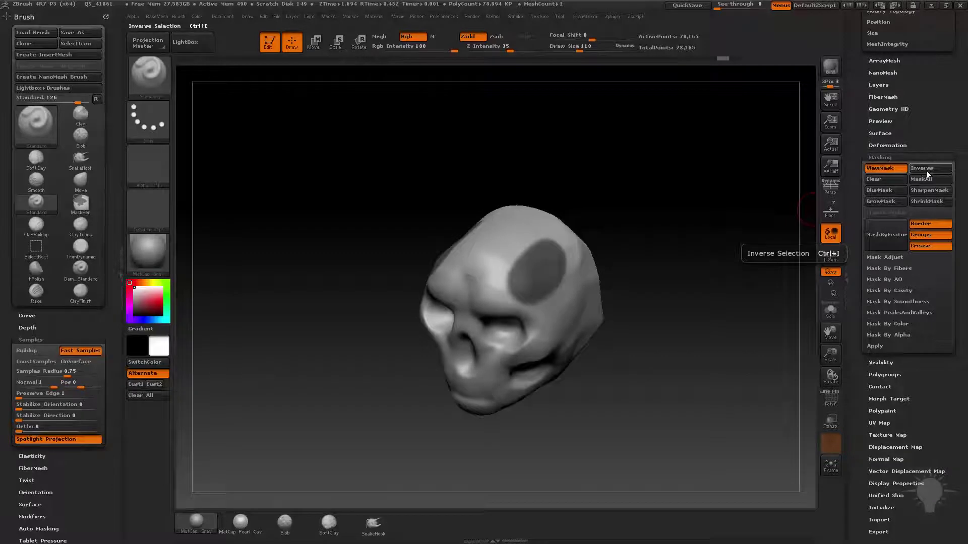
{"action": "key", "text": "ctrl"}
{"action": "left_click", "coordinate": [720, 182], "text": "ctrl"}
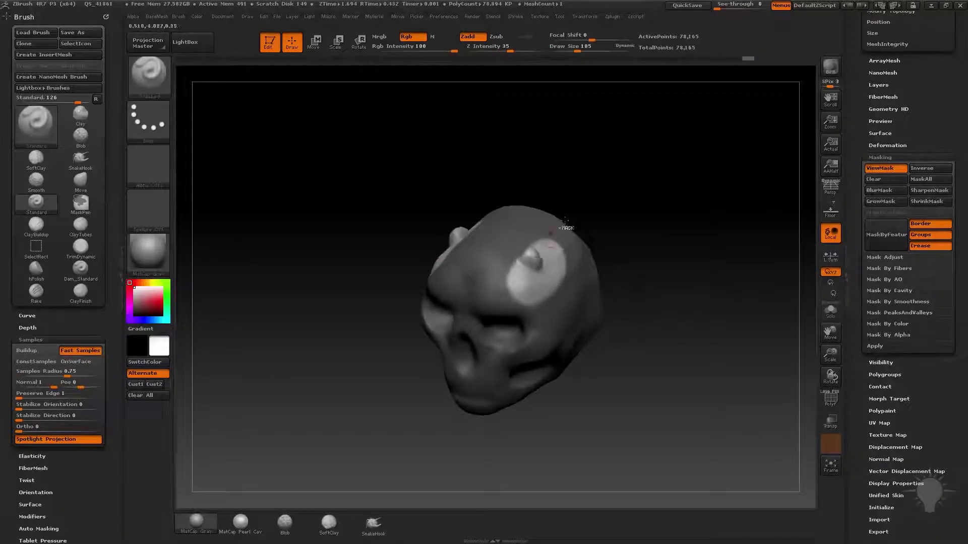
{"action": "mouse_move", "coordinate": [524, 254]}
{"action": "left_mouse_down", "text": "ctrl"}
{"action": "mouse_move", "coordinate": [555, 279]}
{"action": "mouse_move", "coordinate": [555, 292]}
{"action": "left_mouse_up", "text": "ctrl"}
{"action": "key", "text": "s"}
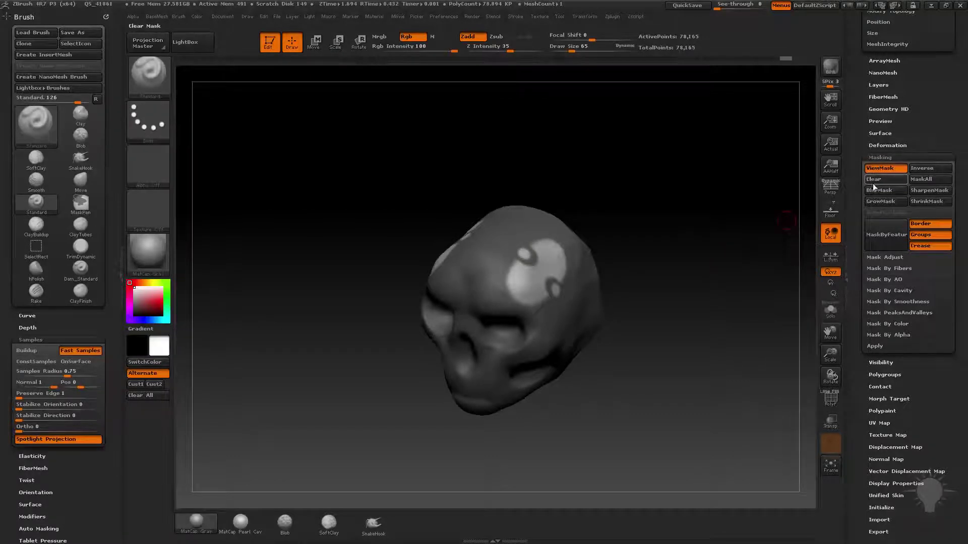
{"action": "left_click_drag", "start_coordinate": [784, 234], "coordinate": [733, 265], "text": "ctrl"}
Clear the old mask, rotate the skull, and mask the entire skull
{"action": "left_click", "coordinate": [732, 258], "text": "ctrl"}
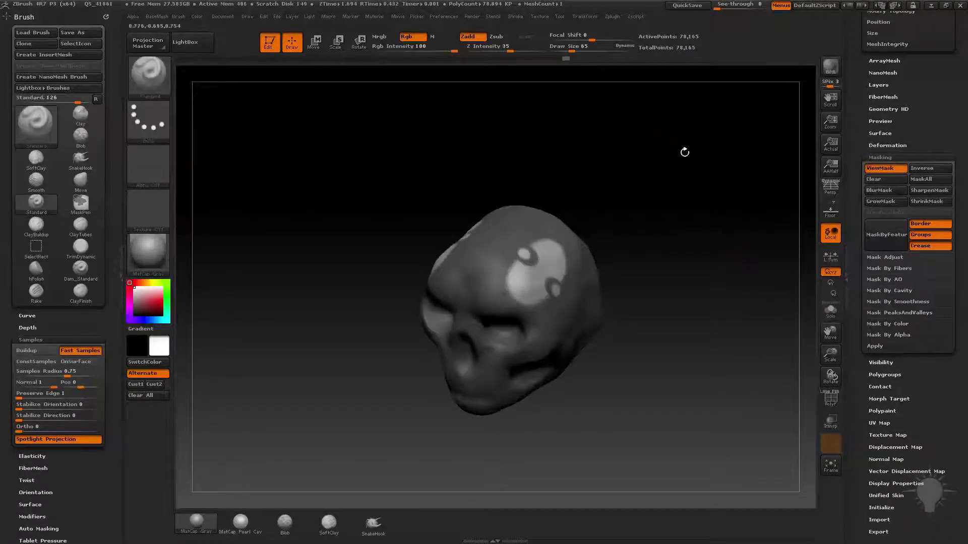
{"action": "left_click_drag", "start_coordinate": [713, 134], "coordinate": [731, 156], "text": "ctrl"}
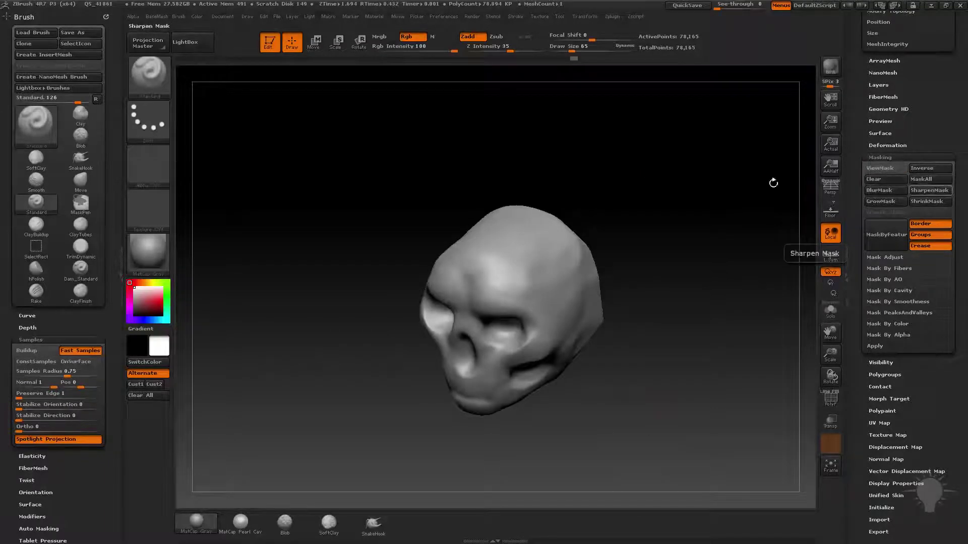
{"action": "left_click_drag", "start_coordinate": [727, 209], "coordinate": [689, 202]}
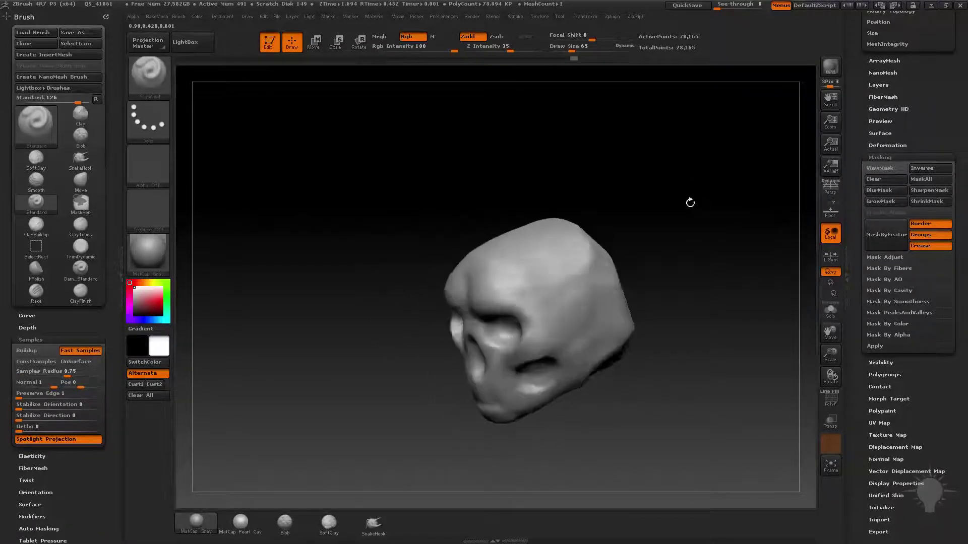
{"action": "key", "text": "ctrl"}
{"action": "left_click", "coordinate": [729, 159], "text": "ctrl"}
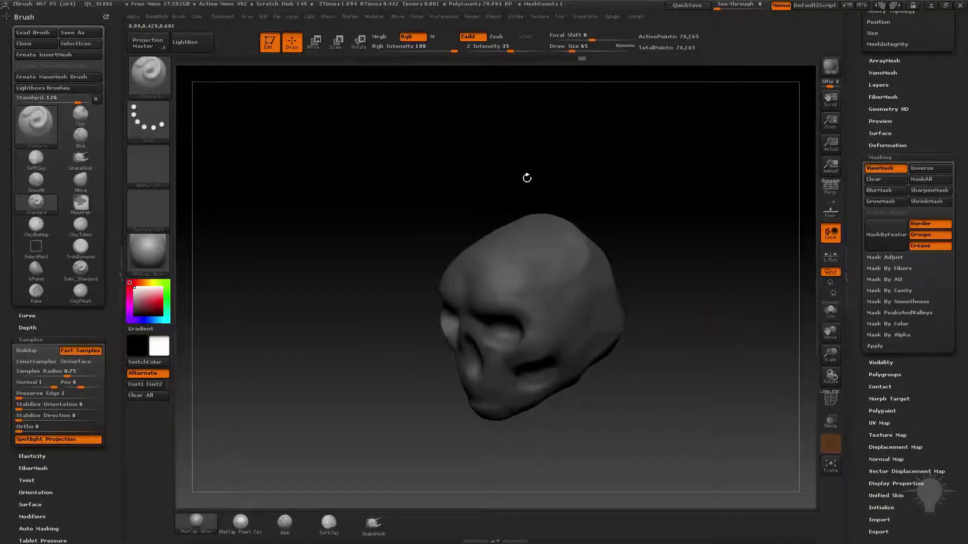
Unmask and enlarge a round spot, orbit to a three-quarter front view, and hide the mask overlay
{"action": "left_click_drag", "start_coordinate": [527, 178], "coordinate": [560, 282]}
{"action": "key", "text": "ctrl"}
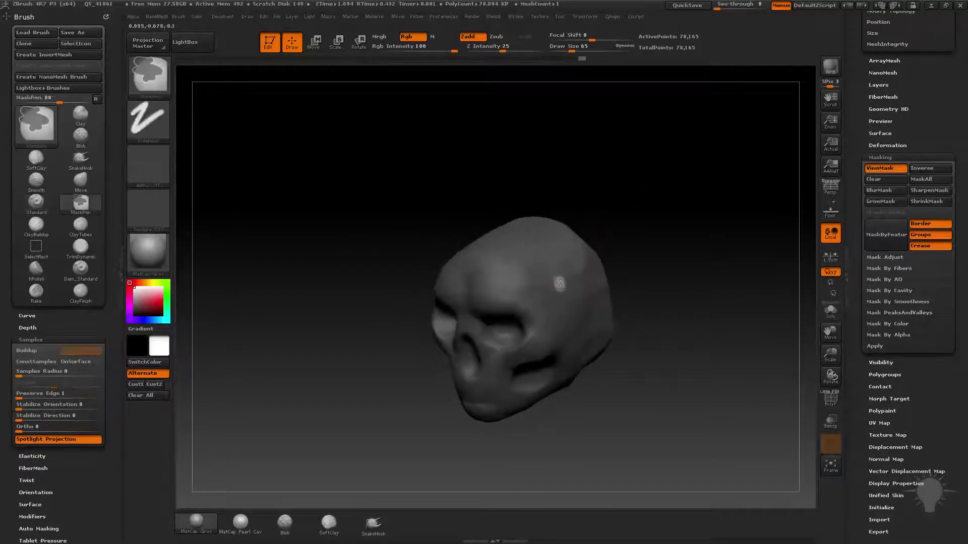
{"action": "left_click", "coordinate": [559, 283], "text": "ctrl+alt"}
{"action": "left_click_drag", "start_coordinate": [664, 263], "coordinate": [566, 302]}
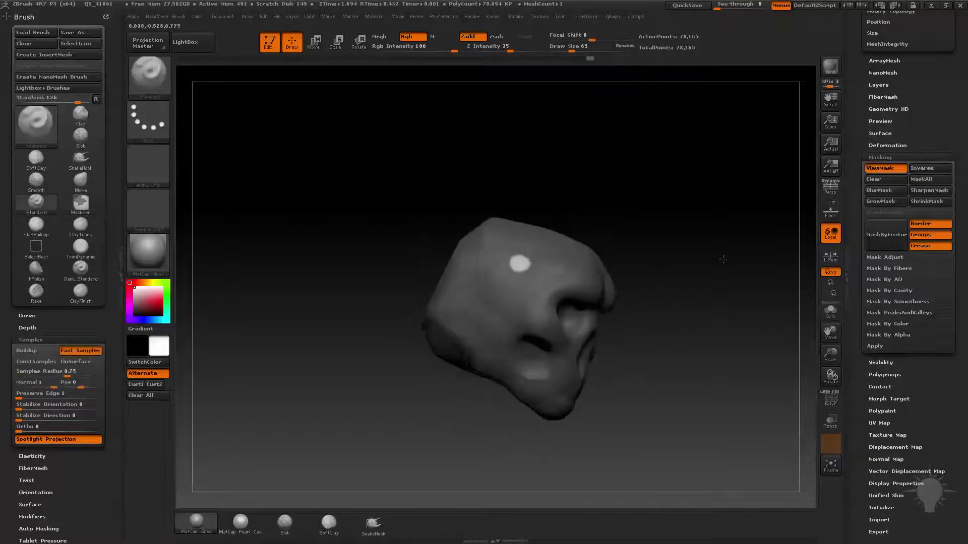
{"action": "left_click", "coordinate": [566, 301], "text": "ctrl+alt"}
{"action": "left_click_drag", "start_coordinate": [683, 255], "coordinate": [722, 264]}
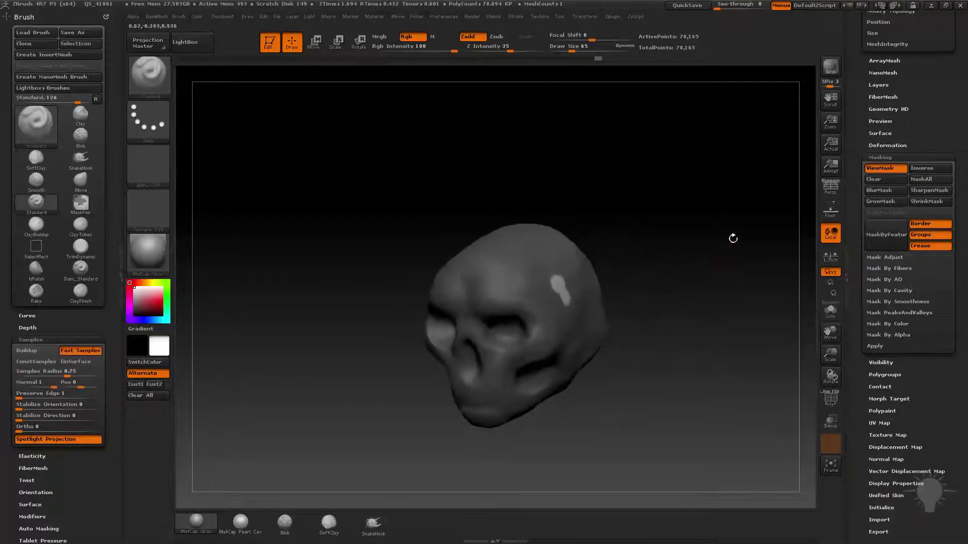
{"action": "mouse_move", "coordinate": [661, 228]}
{"action": "left_mouse_down"}
{"action": "mouse_move", "coordinate": [648, 173]}
{"action": "mouse_move", "coordinate": [506, 235]}
{"action": "mouse_move", "coordinate": [468, 310]}
{"action": "mouse_move", "coordinate": [514, 244]}
{"action": "left_mouse_up"}
{"action": "key", "text": "ctrl+h"}
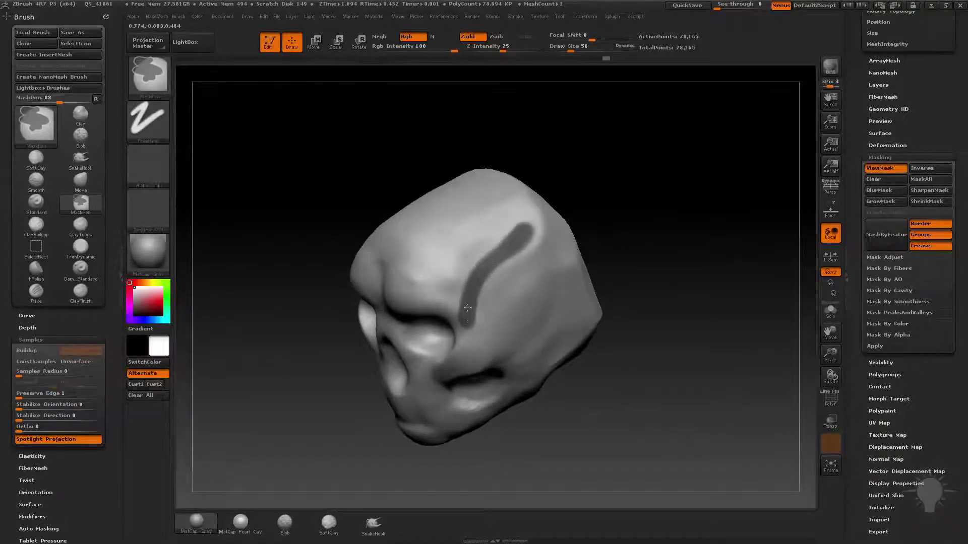
Mask a curved stroke along the forehead side, invert it, carve the groove, then clear the mask
{"action": "left_click_drag", "start_coordinate": [630, 250], "coordinate": [547, 205]}
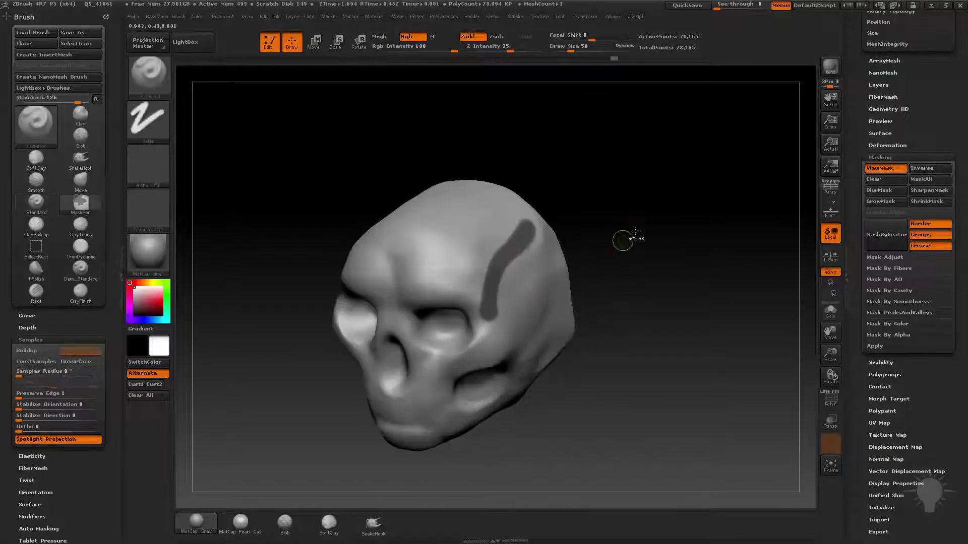
{"action": "left_click", "coordinate": [625, 241], "text": "ctrl"}
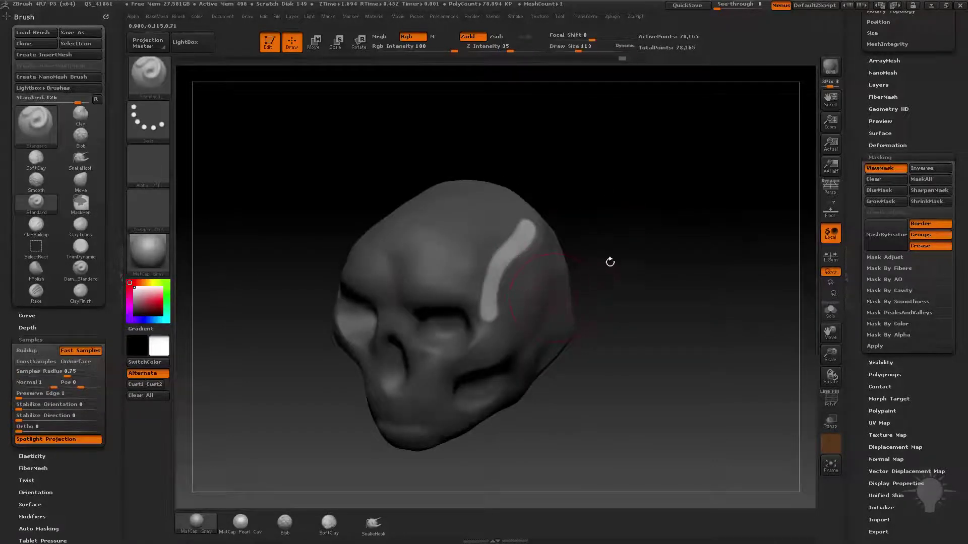
{"action": "left_click", "coordinate": [660, 249], "text": "ctrl"}
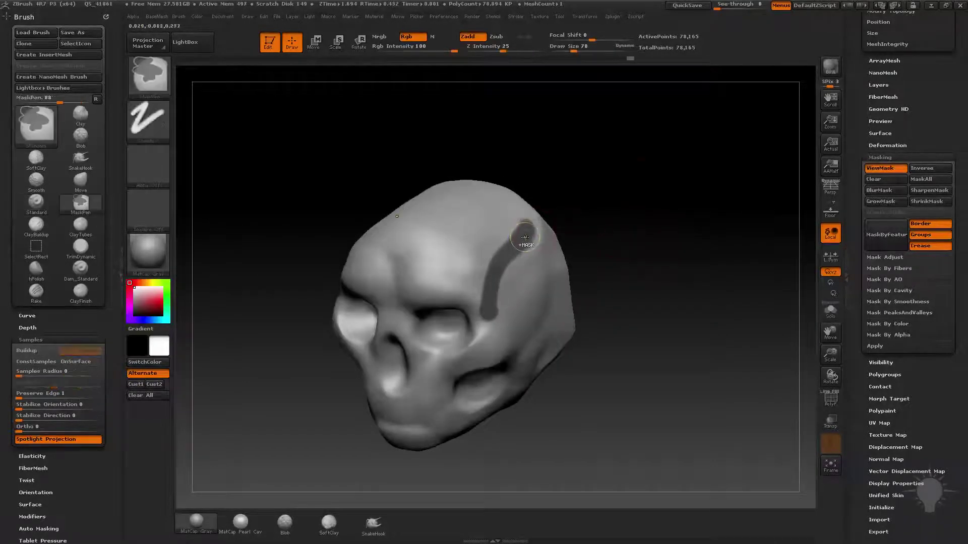
{"action": "left_click", "coordinate": [541, 255], "text": "ctrl"}
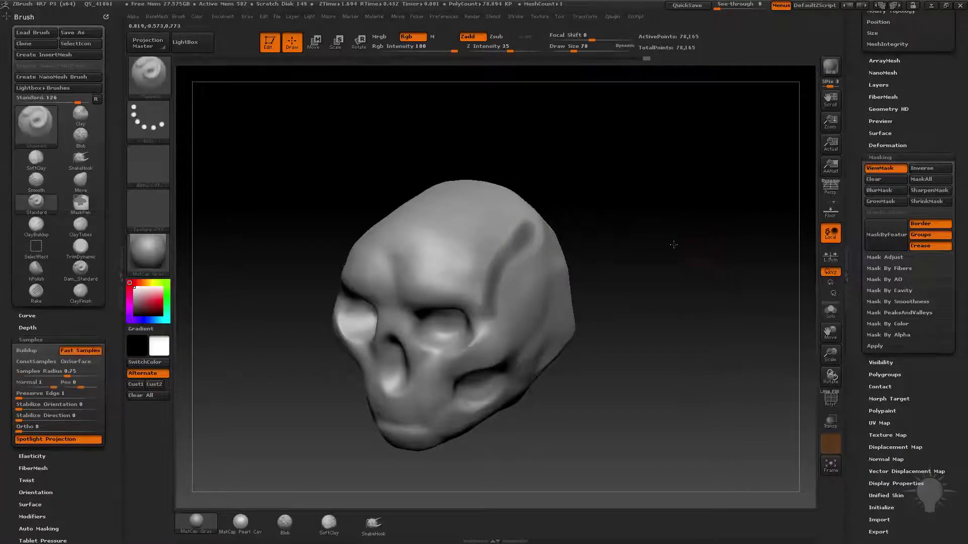
{"action": "left_click_drag", "start_coordinate": [673, 244], "coordinate": [688, 244]}
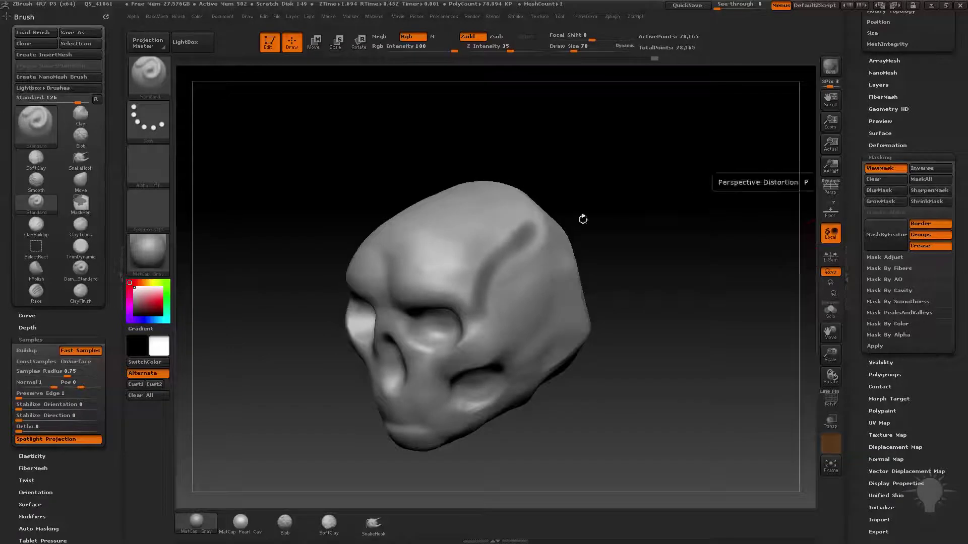
{"action": "key", "text": "ctrl"}
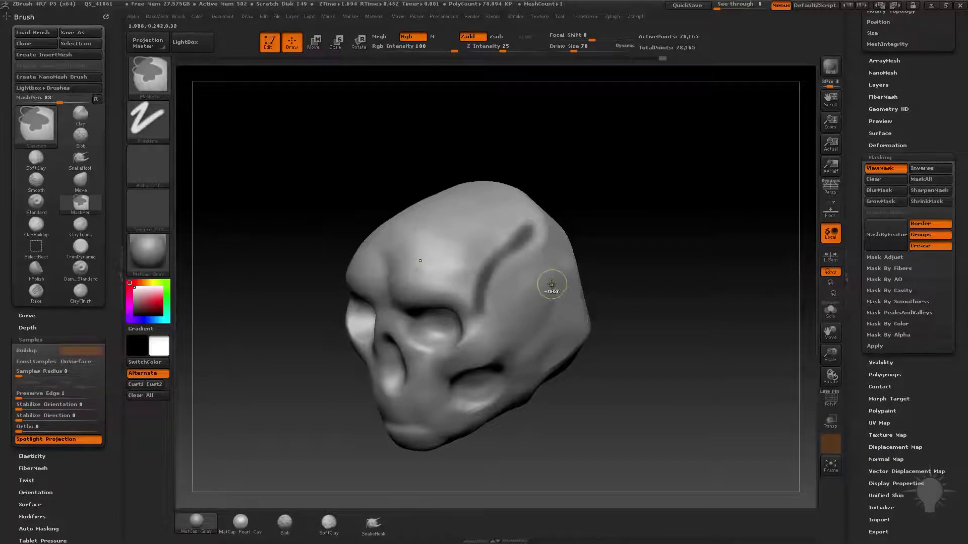
{"action": "left_click_drag", "start_coordinate": [636, 180], "coordinate": [583, 203], "text": "ctrl"}
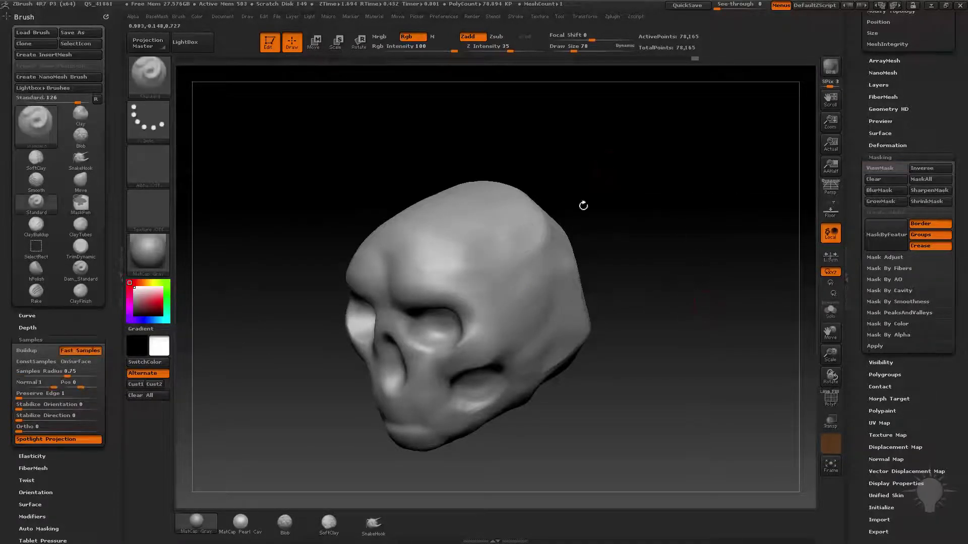
Paint and clear a trial mask dot, then mask round patches over both brows
{"action": "left_click", "coordinate": [512, 259], "text": "ctrl"}
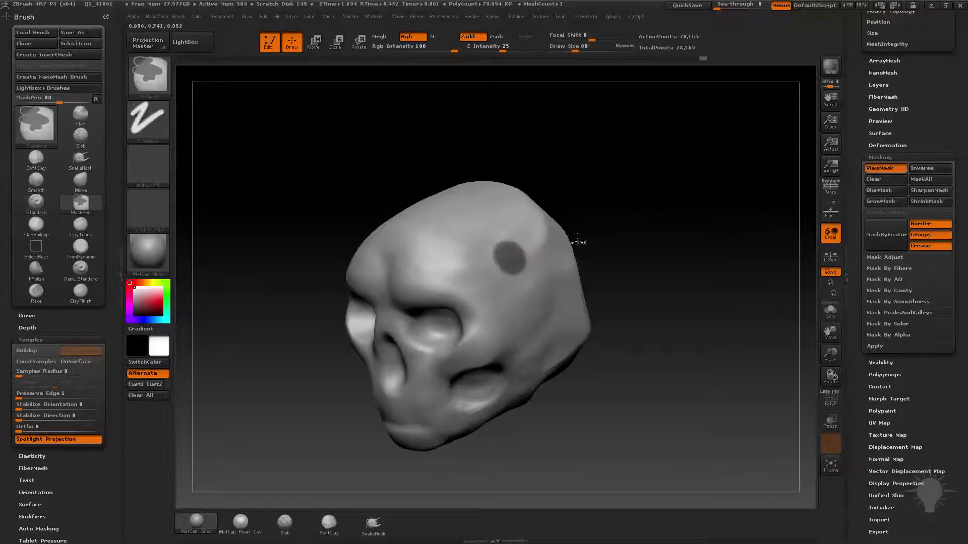
{"action": "left_click_drag", "start_coordinate": [577, 242], "coordinate": [559, 301]}
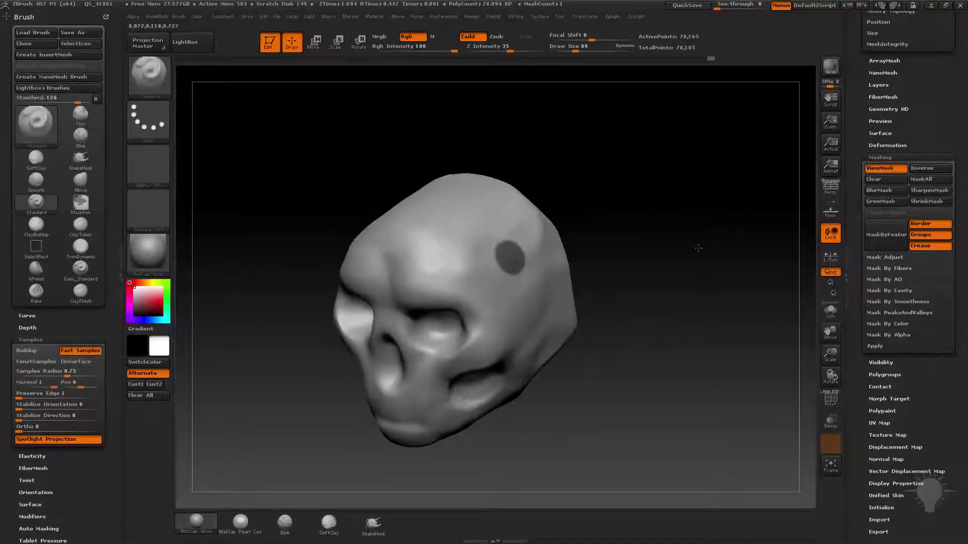
{"action": "left_click_drag", "start_coordinate": [664, 256], "coordinate": [741, 230]}
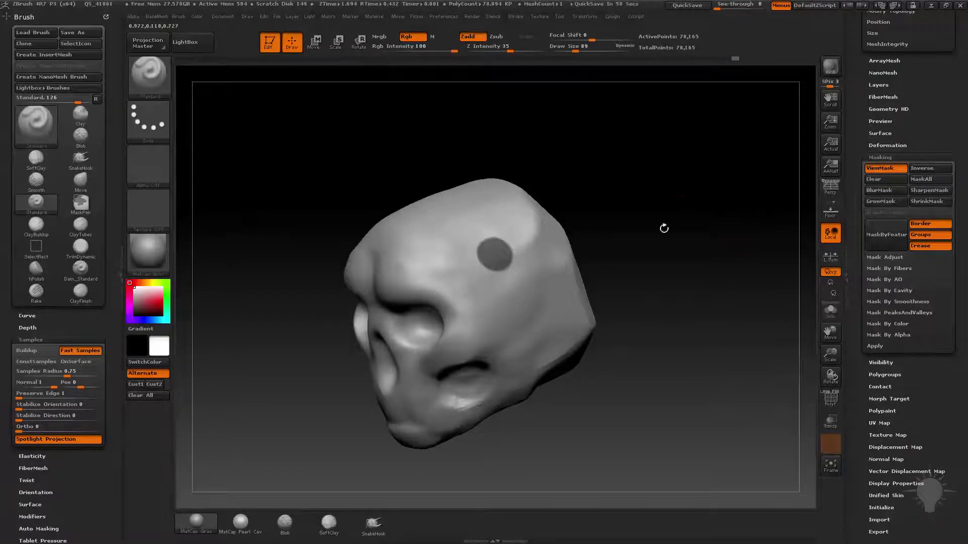
{"action": "left_click_drag", "start_coordinate": [664, 228], "coordinate": [679, 192], "text": "shift"}
{"action": "mouse_move", "coordinate": [624, 218]}
{"action": "left_mouse_down"}
{"action": "mouse_move", "coordinate": [630, 237]}
{"action": "mouse_move", "coordinate": [467, 275]}
{"action": "left_mouse_up"}
{"action": "left_click", "coordinate": [444, 259], "text": "ctrl"}
{"action": "left_click", "coordinate": [387, 257], "text": "ctrl"}
Set Draw Size to 109 and MaskPen-paint masks over both brows above the eye sockets
{"action": "key", "text": "s"}
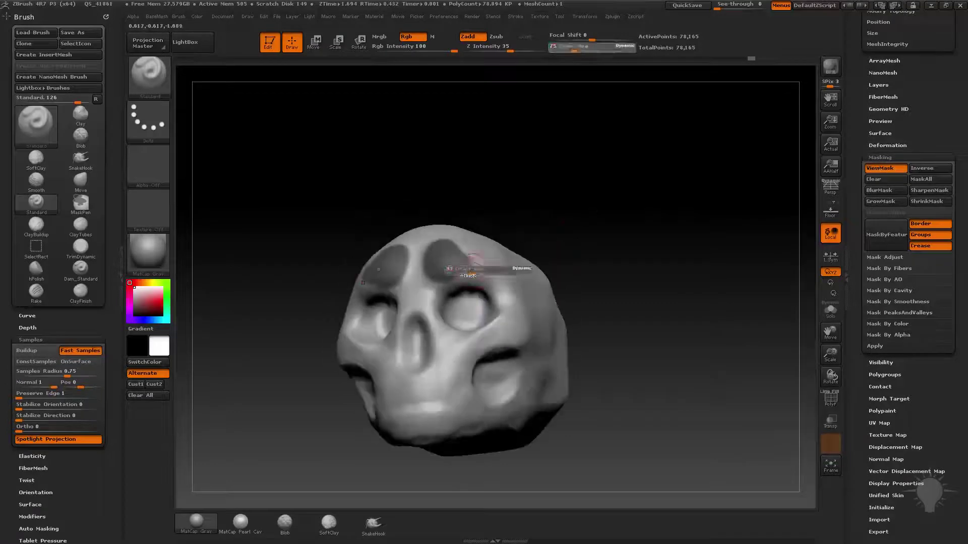
{"action": "mouse_move", "coordinate": [605, 247]}
{"action": "left_mouse_down"}
{"action": "mouse_move", "coordinate": [615, 204]}
{"action": "mouse_move", "coordinate": [451, 282]}
{"action": "left_mouse_up"}
{"action": "key", "text": "ctrl"}
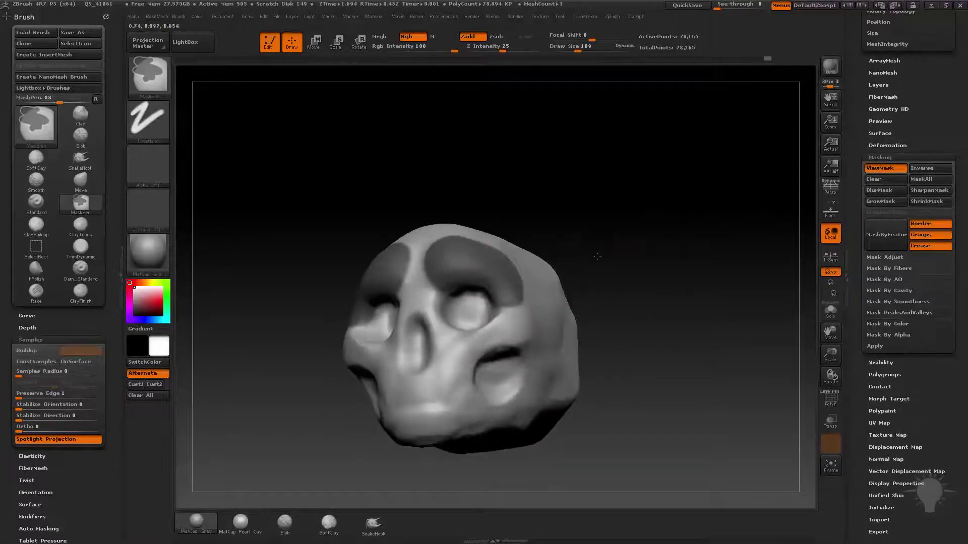
{"action": "mouse_move", "coordinate": [640, 274]}
{"action": "left_mouse_down"}
{"action": "mouse_move", "coordinate": [723, 242]}
{"action": "mouse_move", "coordinate": [649, 253]}
{"action": "left_mouse_up"}
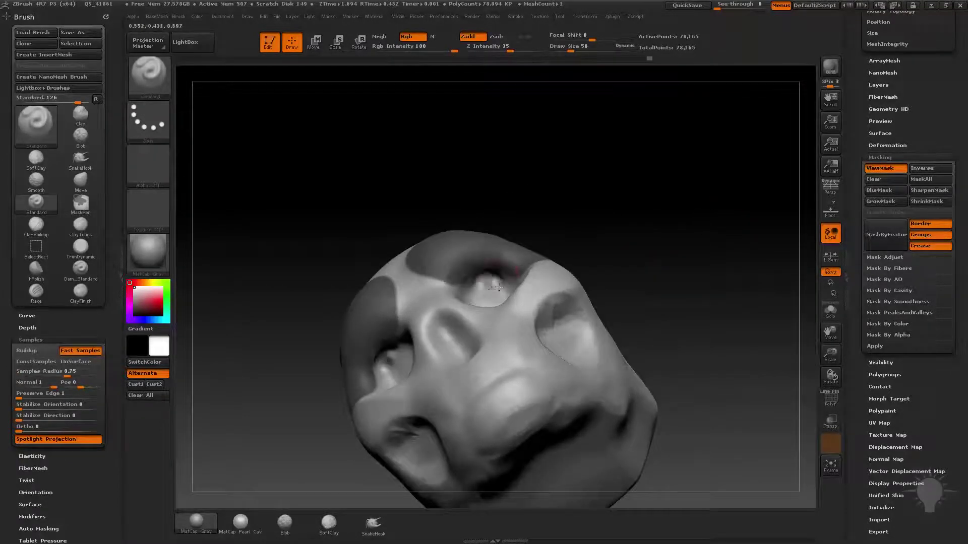
{"action": "key", "text": "ctrl"}
{"action": "key", "text": "ctrl"}
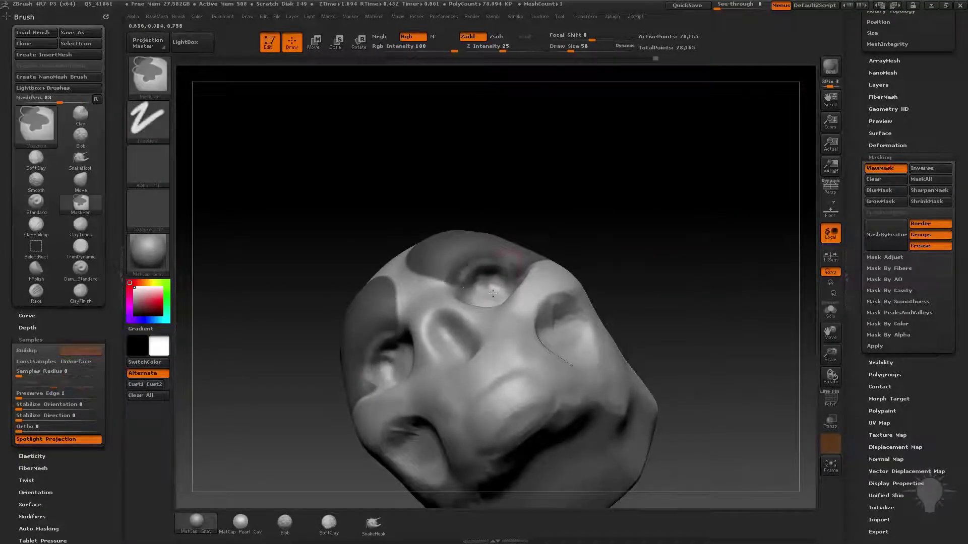
{"action": "mouse_move", "coordinate": [473, 297]}
{"action": "left_mouse_down", "text": "ctrl"}
{"action": "mouse_move", "coordinate": [604, 222]}
{"action": "mouse_move", "coordinate": [756, 217]}
{"action": "mouse_move", "coordinate": [758, 145]}
{"action": "mouse_move", "coordinate": [757, 180]}
{"action": "mouse_move", "coordinate": [515, 307]}
{"action": "left_mouse_up", "text": "ctrl"}
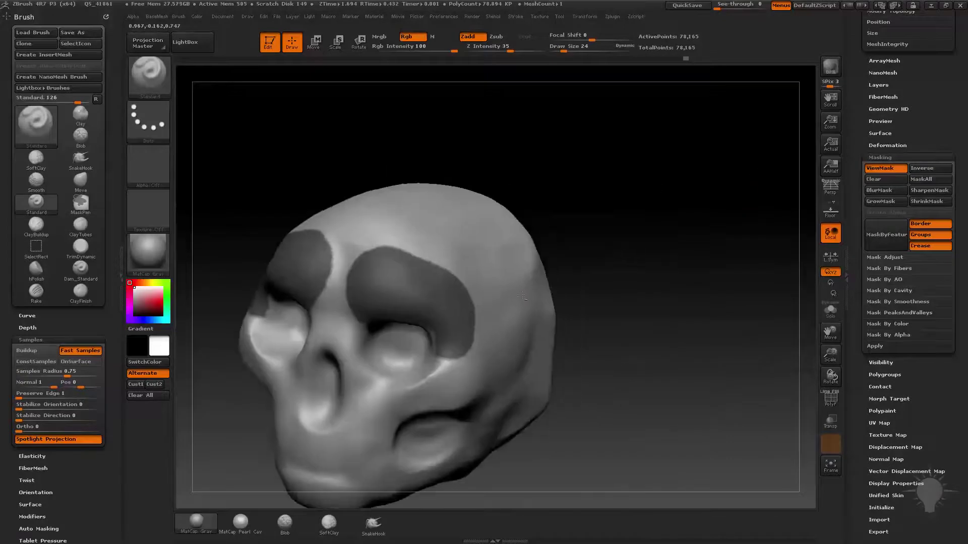
Turn the skull to face both eye sockets and blur the brow mask edges
{"action": "left_click_drag", "start_coordinate": [706, 258], "coordinate": [607, 232]}
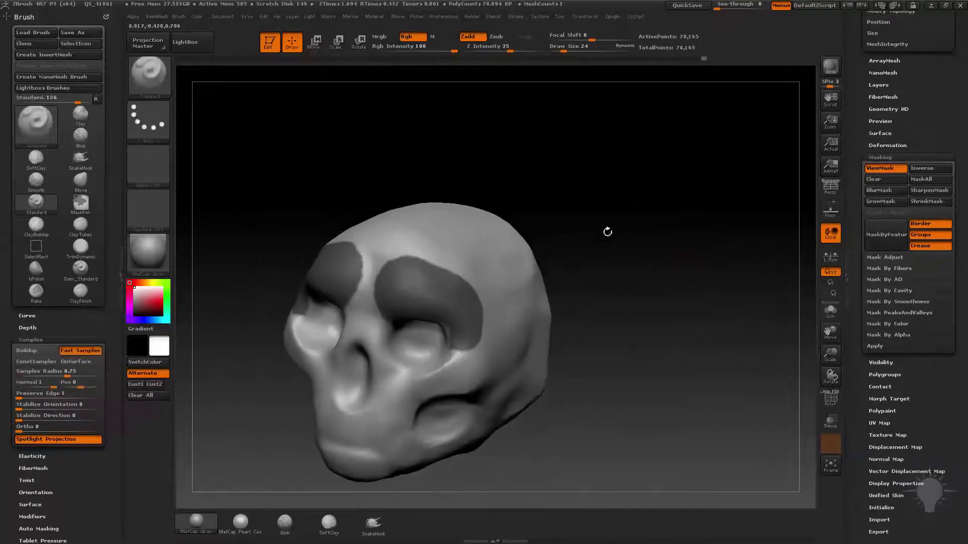
{"action": "key", "text": "ctrl"}
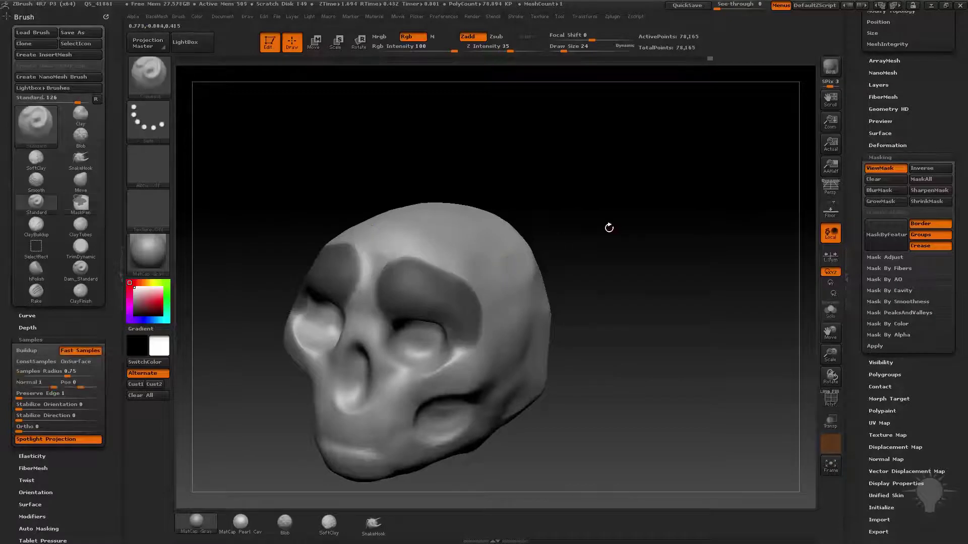
{"action": "left_click_drag", "start_coordinate": [609, 224], "coordinate": [496, 284]}
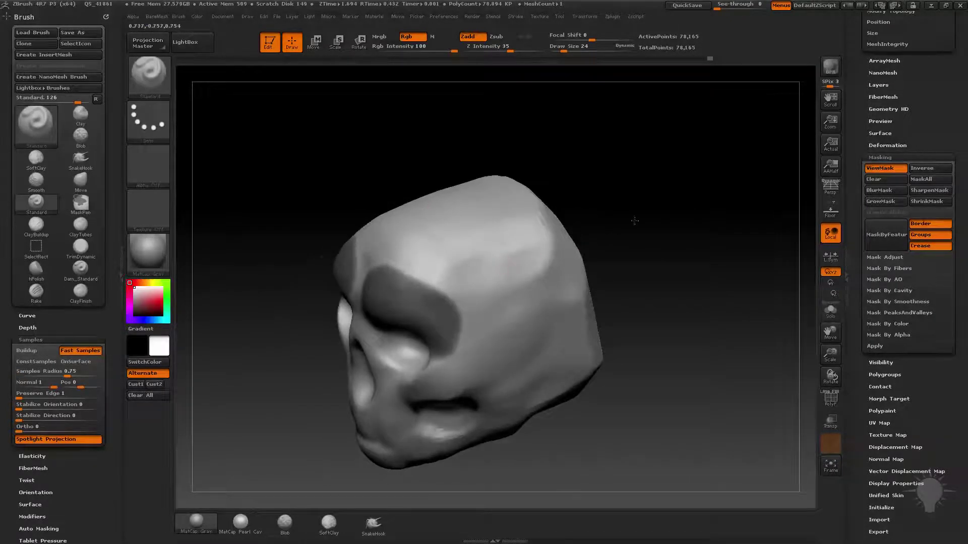
{"action": "left_click_drag", "start_coordinate": [634, 220], "coordinate": [644, 186]}
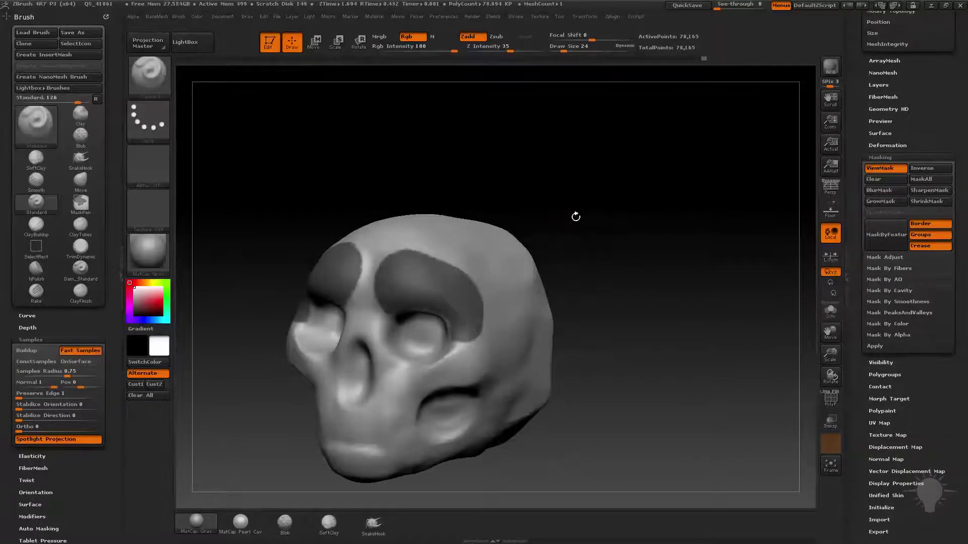
{"action": "key", "text": "ctrl"}
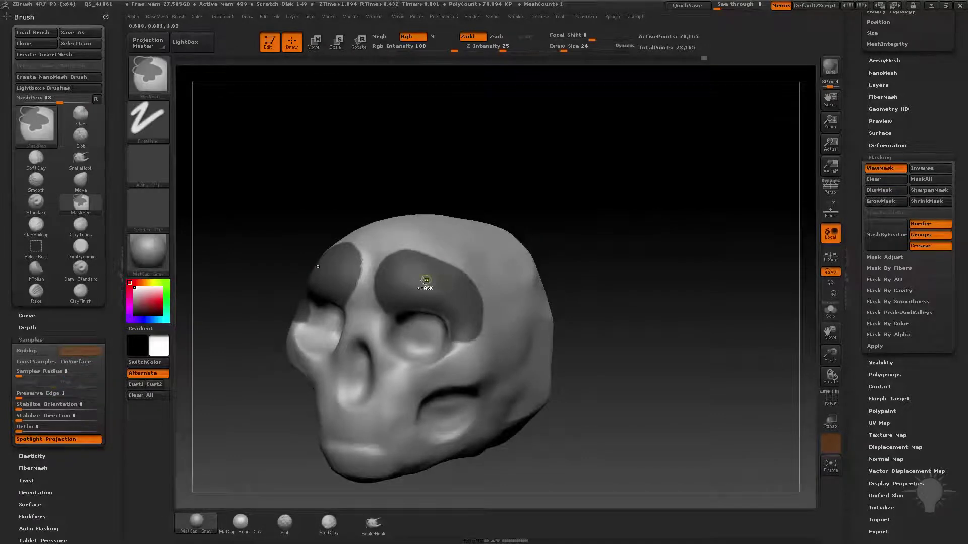
{"action": "left_click", "coordinate": [426, 280], "text": "ctrl"}
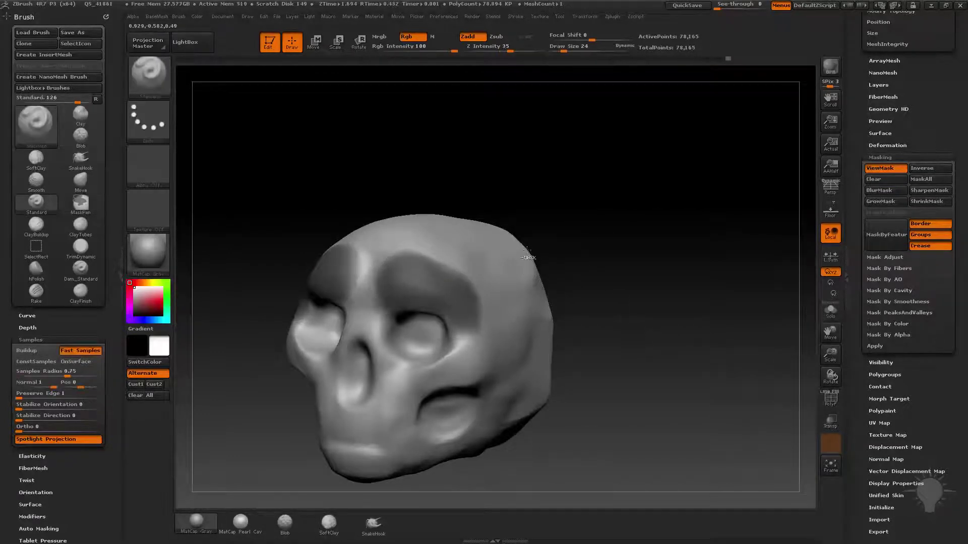
Check the brow masks from new angles, then hide the mask display
{"action": "key", "text": "ctrl"}
{"action": "left_click_drag", "start_coordinate": [690, 276], "coordinate": [673, 265]}
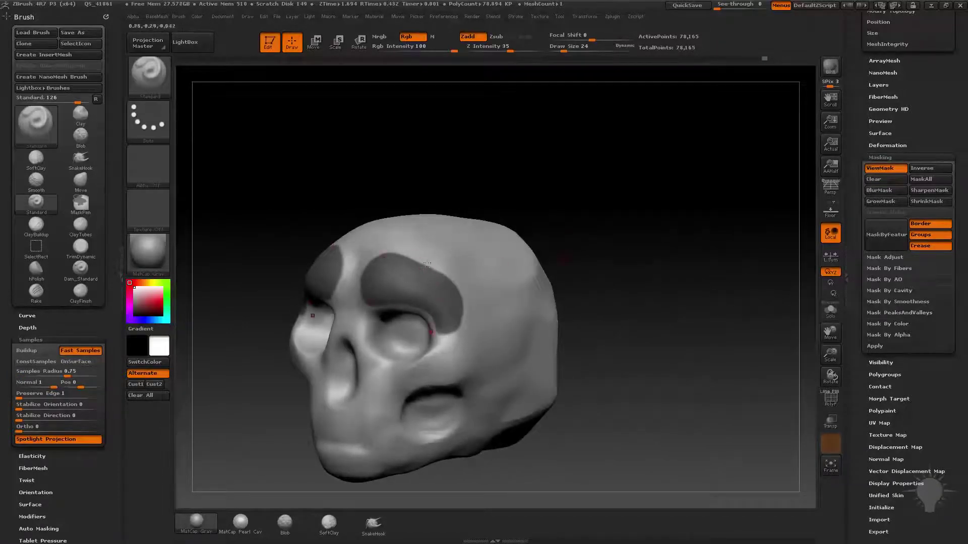
{"action": "left_click_drag", "start_coordinate": [603, 257], "coordinate": [607, 245]}
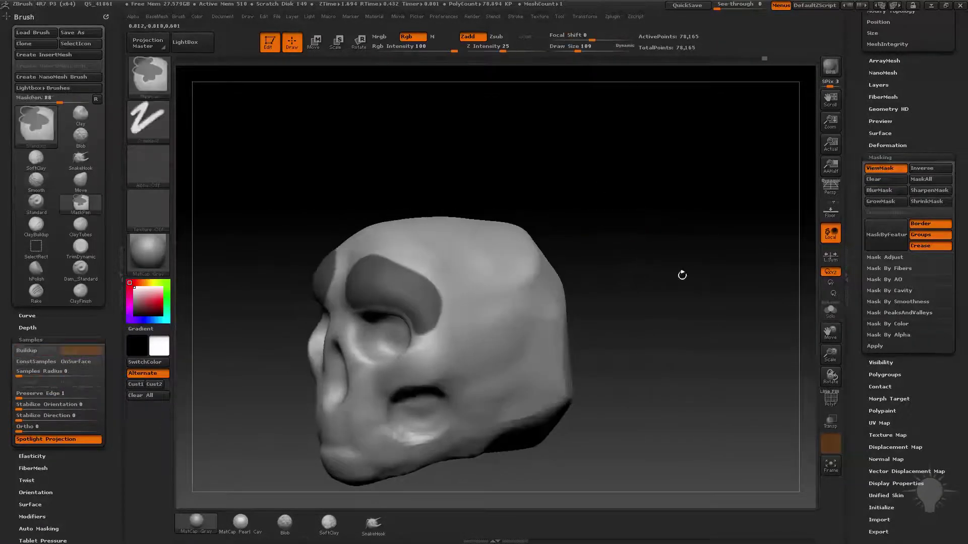
{"action": "key", "text": "ctrl+h"}
{"action": "key", "text": "s"}
{"action": "mouse_move", "coordinate": [666, 253]}
{"action": "left_mouse_down"}
{"action": "mouse_move", "coordinate": [640, 234]}
{"action": "mouse_move", "coordinate": [663, 222]}
{"action": "mouse_move", "coordinate": [682, 248]}
{"action": "mouse_move", "coordinate": [640, 192]}
{"action": "left_mouse_up"}
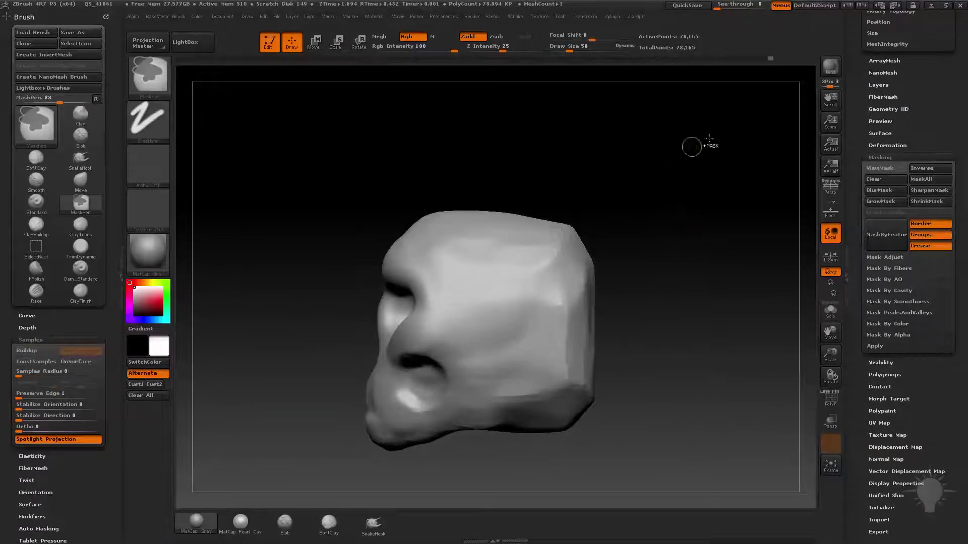
Mask a square patch on the skull's side and blur its edges twice
{"action": "mouse_move", "coordinate": [707, 119]}
{"action": "left_mouse_down", "text": "ctrl"}
{"action": "mouse_move", "coordinate": [744, 159]}
{"action": "mouse_move", "coordinate": [496, 287]}
{"action": "left_mouse_up", "text": "ctrl"}
{"action": "mouse_move", "coordinate": [695, 281]}
{"action": "left_mouse_down"}
{"action": "mouse_move", "coordinate": [811, 287]}
{"action": "mouse_move", "coordinate": [735, 281]}
{"action": "mouse_move", "coordinate": [588, 309]}
{"action": "left_mouse_up"}
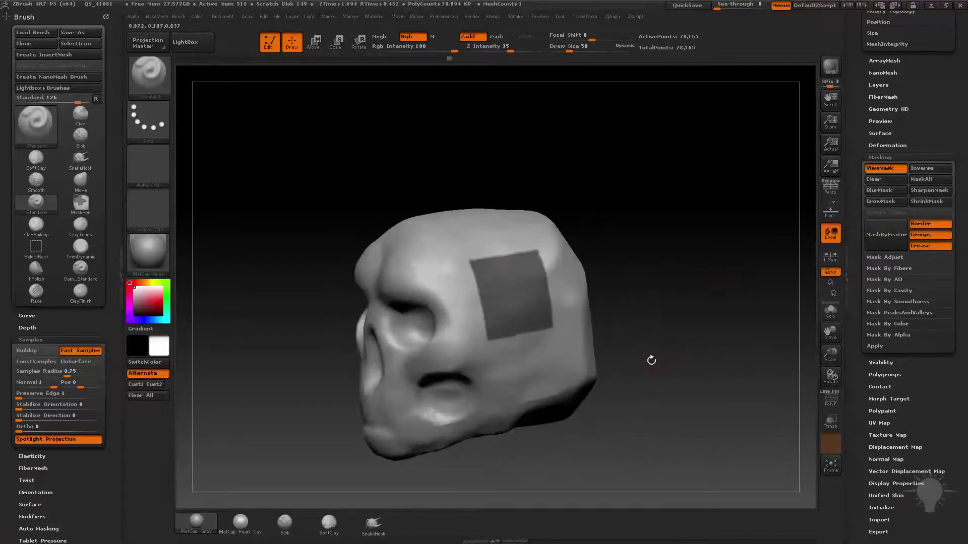
{"action": "left_click", "coordinate": [512, 295], "text": "ctrl"}
{"action": "left_click", "coordinate": [515, 293], "text": "ctrl"}
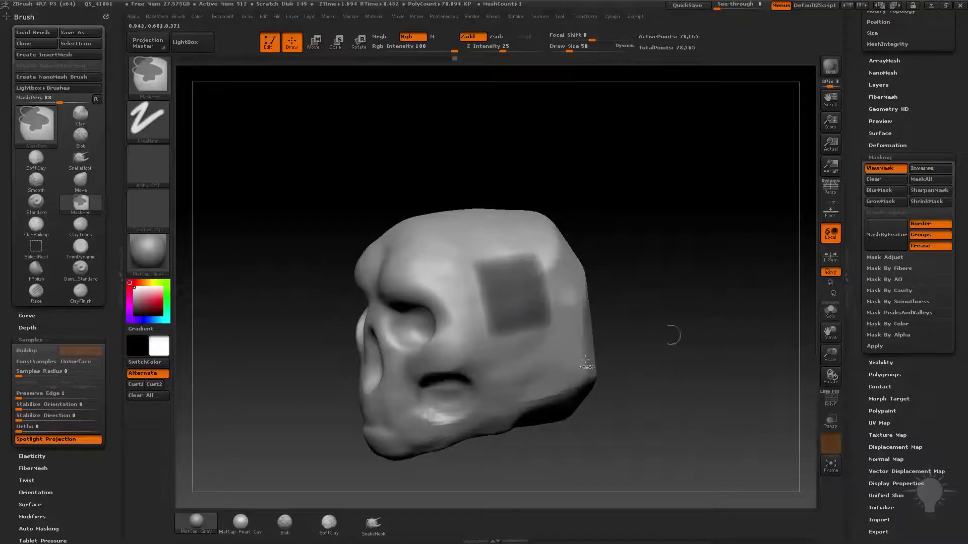
Inspect the square mask, then turn to a front view with mask display hidden
{"action": "mouse_move", "coordinate": [722, 261]}
{"action": "left_mouse_down"}
{"action": "mouse_move", "coordinate": [756, 267]}
{"action": "mouse_move", "coordinate": [551, 279]}
{"action": "left_mouse_up"}
{"action": "left_click_drag", "start_coordinate": [624, 255], "coordinate": [514, 268]}
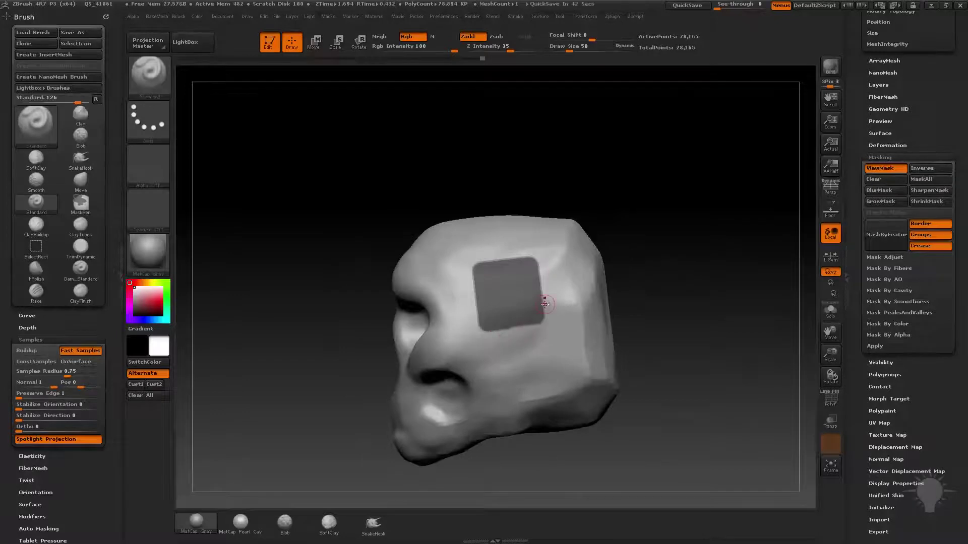
{"action": "left_click_drag", "start_coordinate": [684, 200], "coordinate": [680, 173]}
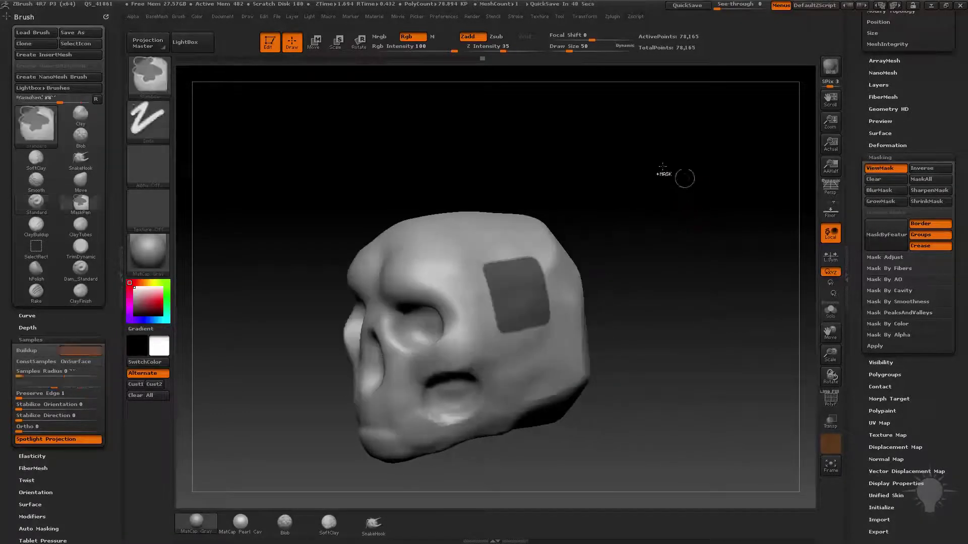
{"action": "key", "text": "ctrl+h"}
{"action": "mouse_move", "coordinate": [588, 244]}
{"action": "left_mouse_down"}
{"action": "mouse_move", "coordinate": [612, 227]}
{"action": "mouse_move", "coordinate": [520, 254]}
{"action": "mouse_move", "coordinate": [483, 227]}
{"action": "left_mouse_up"}
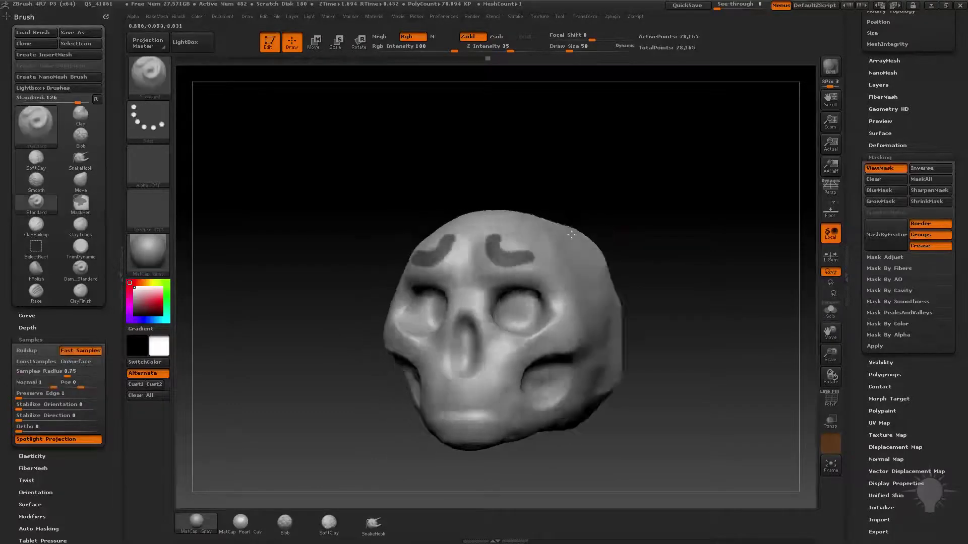
{"action": "key", "text": "ctrl+h"}
{"action": "mouse_move", "coordinate": [650, 272]}
{"action": "left_mouse_down"}
{"action": "mouse_move", "coordinate": [638, 210]}
{"action": "mouse_move", "coordinate": [593, 242]}
{"action": "left_mouse_up"}
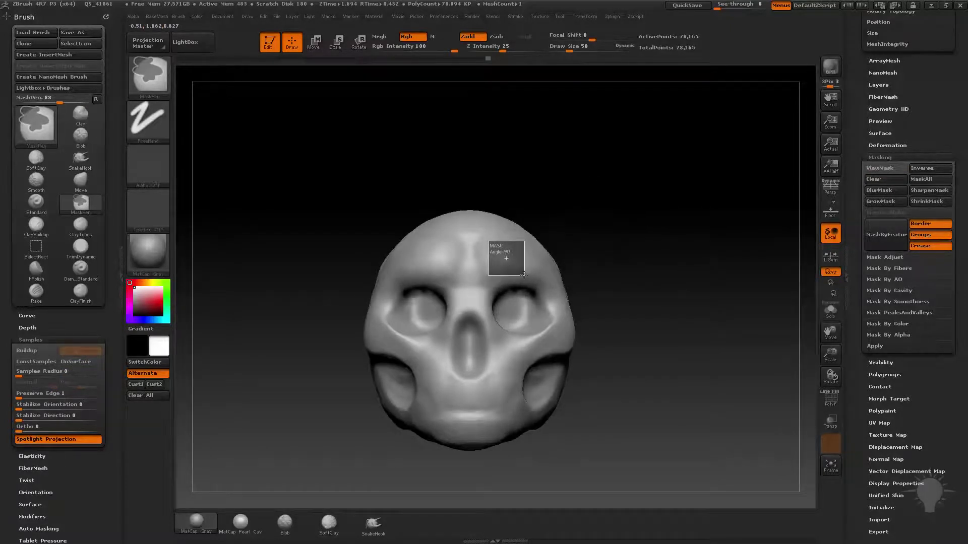
Mask two symmetric squares on the forehead, then turn the skull to the side
{"action": "left_click_drag", "start_coordinate": [527, 263], "coordinate": [524, 272], "text": "ctrl"}
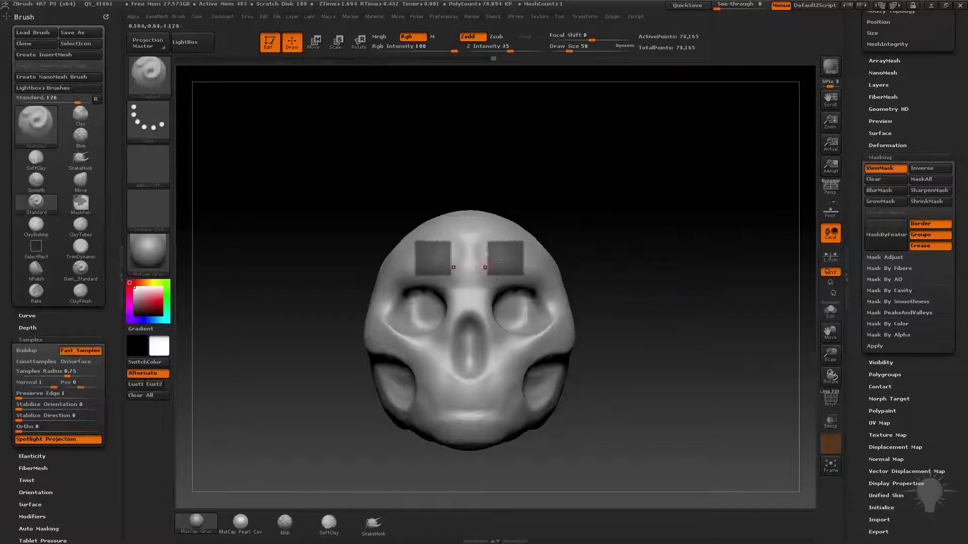
{"action": "left_click_drag", "start_coordinate": [669, 249], "coordinate": [534, 262]}
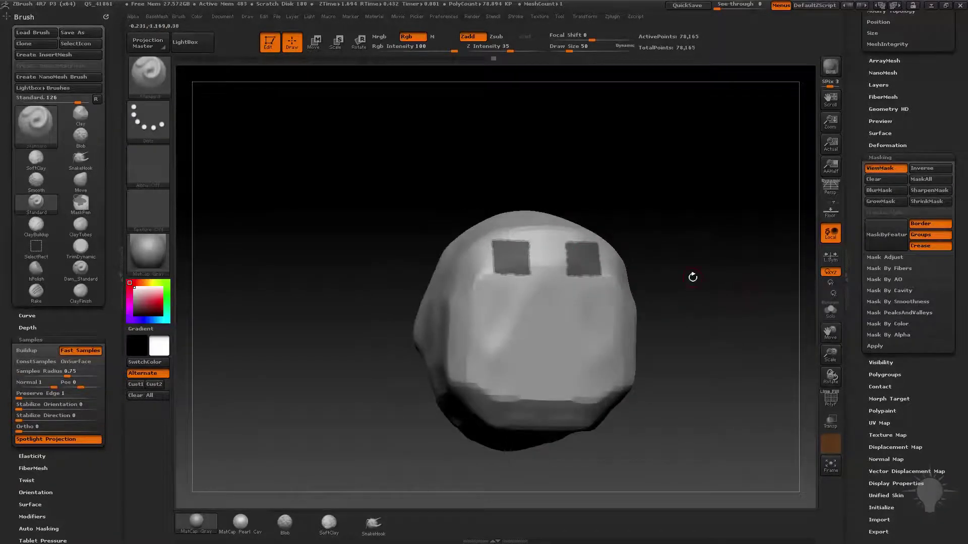
{"action": "mouse_move", "coordinate": [588, 173]}
{"action": "left_mouse_down"}
{"action": "mouse_move", "coordinate": [650, 173]}
{"action": "mouse_move", "coordinate": [618, 191]}
{"action": "mouse_move", "coordinate": [552, 283]}
{"action": "left_mouse_up"}
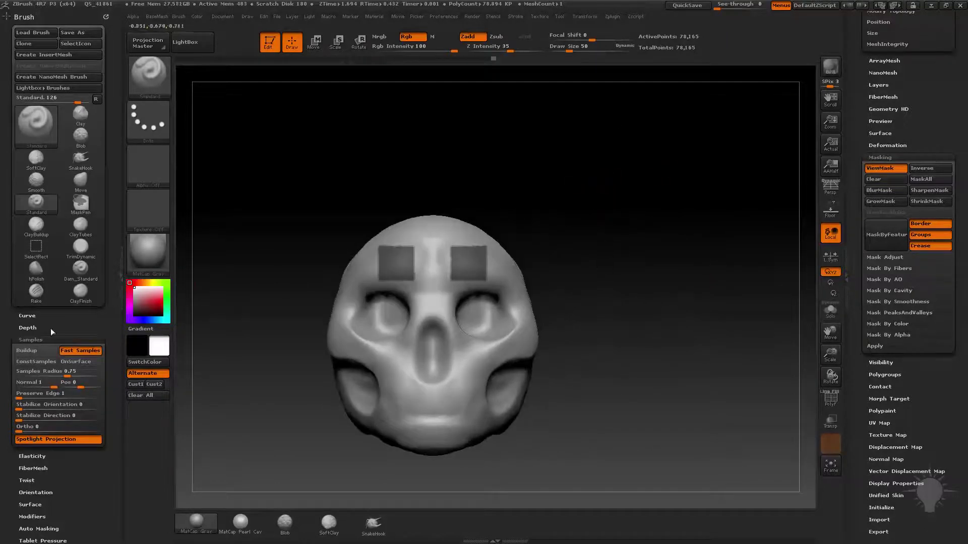
{"action": "left_click_drag", "start_coordinate": [646, 222], "coordinate": [627, 205]}
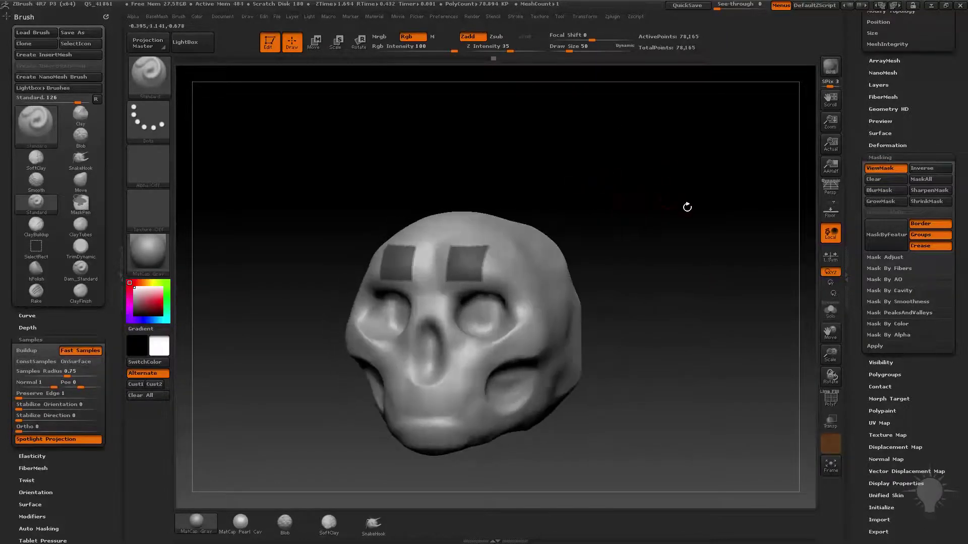
{"action": "mouse_move", "coordinate": [687, 207]}
{"action": "left_mouse_down"}
{"action": "mouse_move", "coordinate": [739, 235]}
{"action": "mouse_move", "coordinate": [772, 324]}
{"action": "left_mouse_up"}
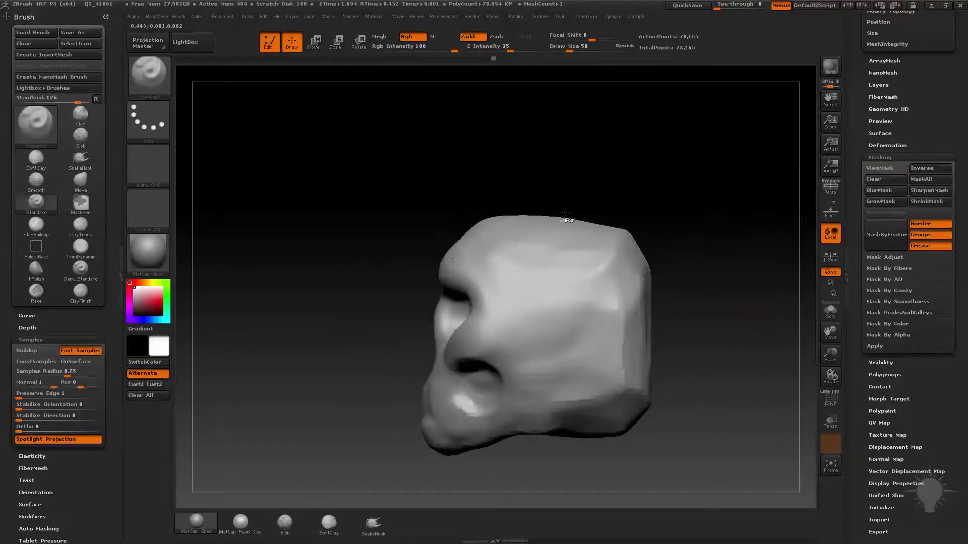
Mask a thin strip over the top of the head and a narrow stripe down the face
{"action": "mouse_move", "coordinate": [490, 117]}
{"action": "left_mouse_down", "text": "ctrl"}
{"action": "mouse_move", "coordinate": [534, 299]}
{"action": "mouse_move", "coordinate": [507, 283]}
{"action": "left_mouse_up", "text": "ctrl"}
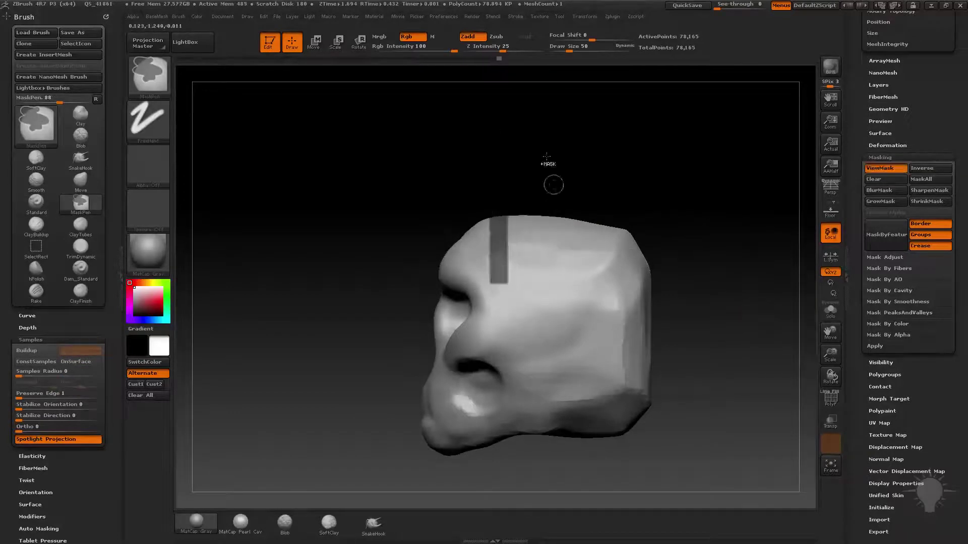
{"action": "left_click_drag", "start_coordinate": [546, 155], "coordinate": [563, 281], "text": "ctrl"}
{"action": "mouse_move", "coordinate": [603, 175]}
{"action": "left_mouse_down"}
{"action": "mouse_move", "coordinate": [491, 177]}
{"action": "mouse_move", "coordinate": [676, 316]}
{"action": "mouse_move", "coordinate": [700, 217]}
{"action": "left_mouse_up"}
{"action": "key", "text": "ctrl+h"}
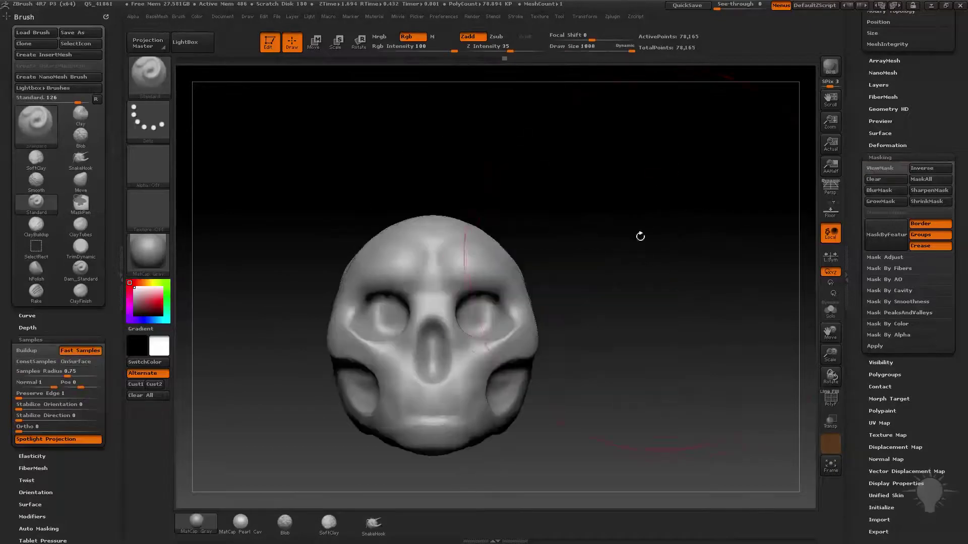
{"action": "key", "text": "s"}
{"action": "left_click_drag", "start_coordinate": [530, 224], "coordinate": [648, 193], "text": "alt"}
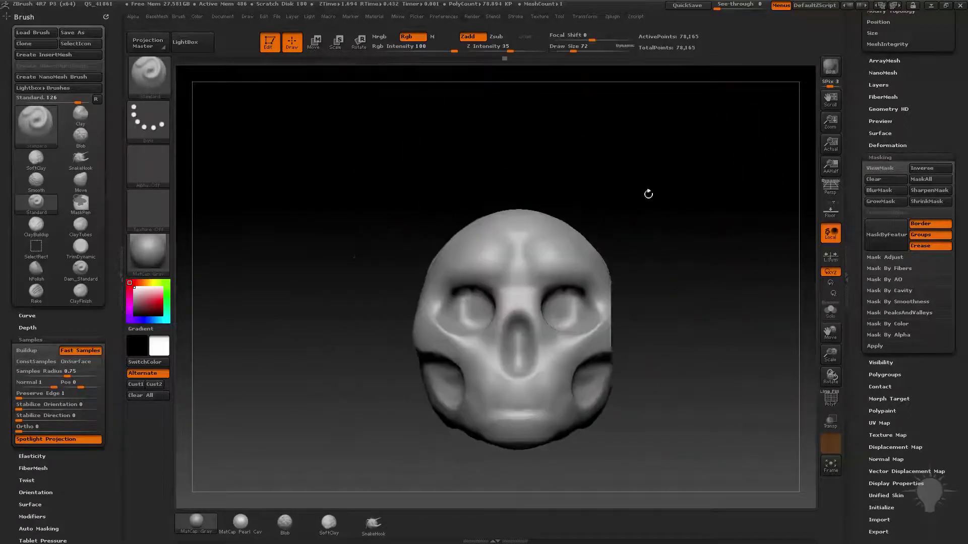
{"action": "mouse_move", "coordinate": [584, 166]}
{"action": "left_mouse_down", "text": "ctrl"}
{"action": "mouse_move", "coordinate": [597, 445]}
{"action": "mouse_move", "coordinate": [596, 408]}
{"action": "mouse_move", "coordinate": [574, 422]}
{"action": "left_mouse_up", "text": "ctrl"}
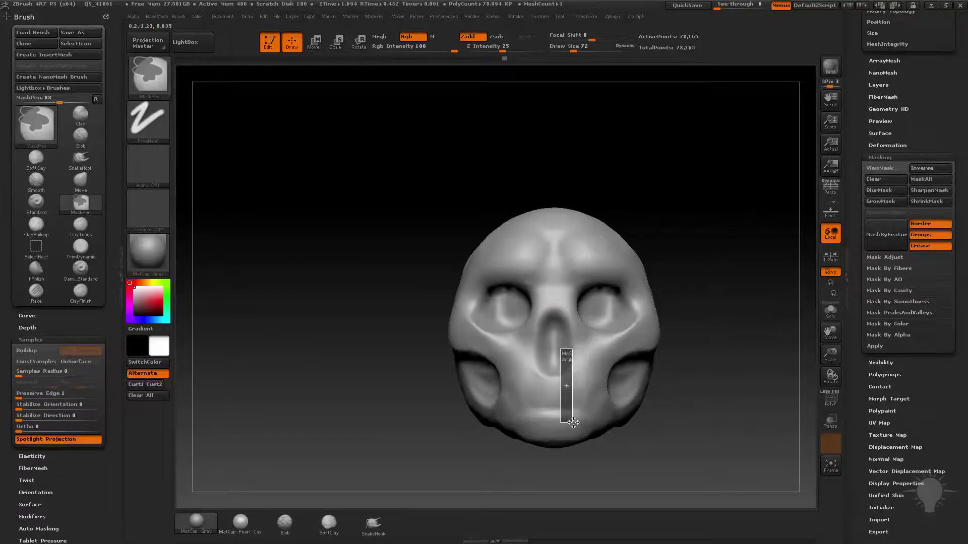
Finish the mask stripes over the mouth and bring the skull back around
{"action": "left_click_drag", "start_coordinate": [654, 383], "coordinate": [655, 384], "text": "ctrl"}
{"action": "mouse_move", "coordinate": [705, 352]}
{"action": "left_mouse_down"}
{"action": "mouse_move", "coordinate": [745, 295]}
{"action": "mouse_move", "coordinate": [734, 294]}
{"action": "mouse_move", "coordinate": [777, 282]}
{"action": "mouse_move", "coordinate": [713, 255]}
{"action": "mouse_move", "coordinate": [730, 252]}
{"action": "mouse_move", "coordinate": [611, 484]}
{"action": "mouse_move", "coordinate": [644, 484]}
{"action": "mouse_move", "coordinate": [615, 485]}
{"action": "mouse_move", "coordinate": [617, 473]}
{"action": "left_mouse_up"}
{"action": "key", "text": "ctrl"}
{"action": "mouse_move", "coordinate": [697, 415]}
{"action": "left_mouse_down"}
{"action": "mouse_move", "coordinate": [707, 210]}
{"action": "mouse_move", "coordinate": [712, 307]}
{"action": "left_mouse_up"}
{"action": "left_click_drag", "start_coordinate": [687, 265], "coordinate": [519, 250]}
Shrink the brush to 65 and paint brow-shaped masks above the eye sockets
{"action": "key", "text": "["}
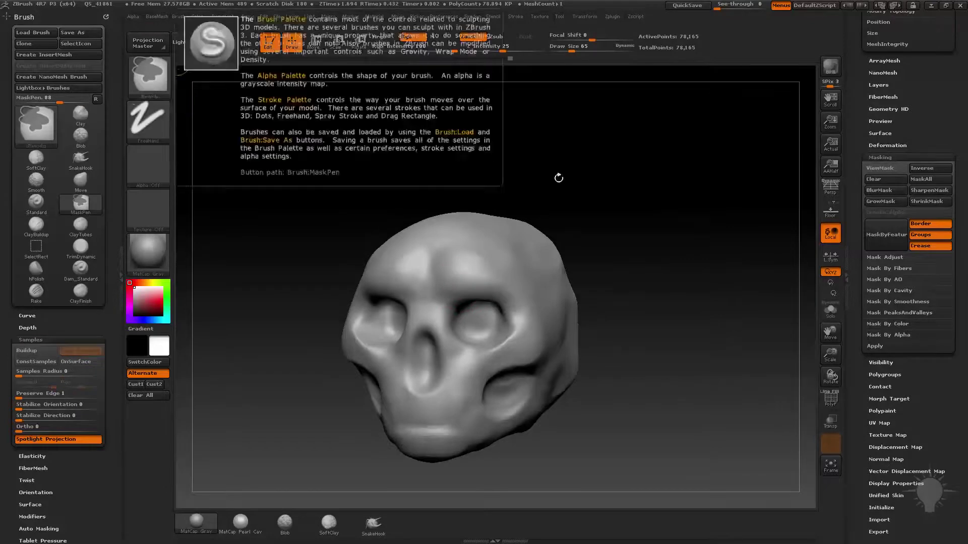
{"action": "left_click_drag", "start_coordinate": [580, 212], "coordinate": [612, 207]}
{"action": "left_click_drag", "start_coordinate": [421, 288], "coordinate": [485, 318], "text": "ctrl"}
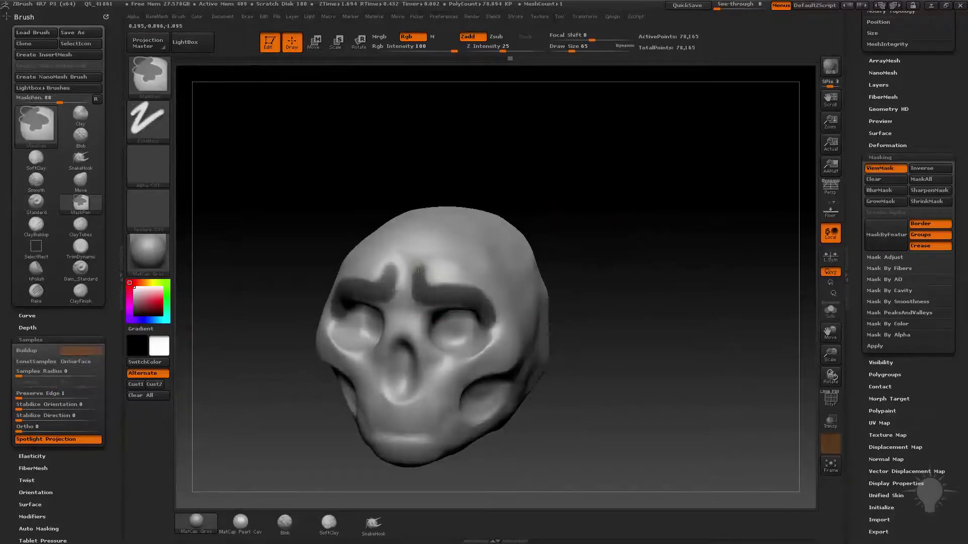
{"action": "left_click_drag", "start_coordinate": [419, 272], "coordinate": [389, 265], "text": "ctrl"}
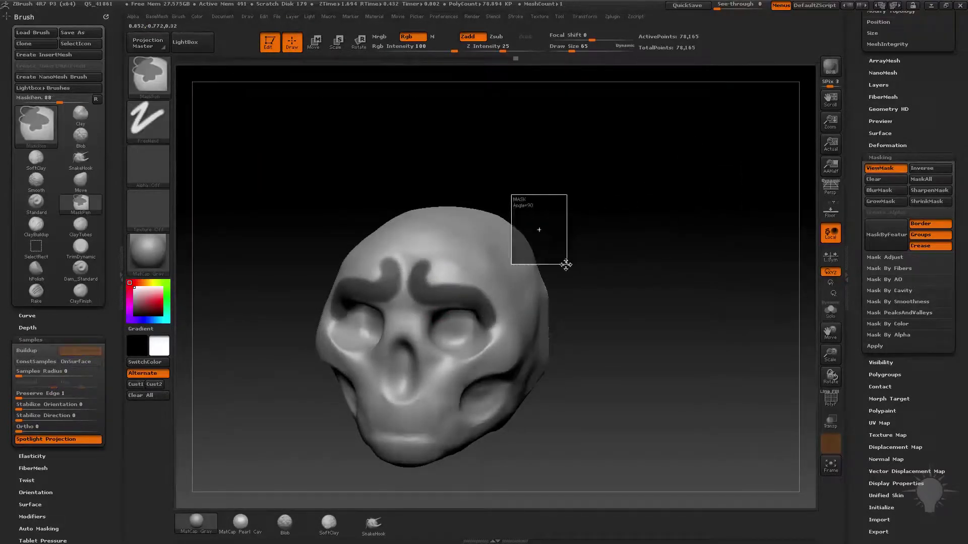
Clear the brow masks and paint a single round mask patch on the forehead
{"action": "left_click_drag", "start_coordinate": [691, 158], "coordinate": [566, 264], "text": "ctrl"}
{"action": "mouse_move", "coordinate": [672, 311]}
{"action": "left_mouse_down"}
{"action": "mouse_move", "coordinate": [642, 268]}
{"action": "mouse_move", "coordinate": [576, 275]}
{"action": "mouse_move", "coordinate": [621, 273]}
{"action": "left_mouse_up"}
{"action": "mouse_move", "coordinate": [732, 254]}
{"action": "left_mouse_down"}
{"action": "mouse_move", "coordinate": [754, 221]}
{"action": "mouse_move", "coordinate": [774, 287]}
{"action": "mouse_move", "coordinate": [672, 214]}
{"action": "mouse_move", "coordinate": [686, 188]}
{"action": "mouse_move", "coordinate": [631, 207]}
{"action": "left_mouse_up"}
{"action": "left_click_drag", "start_coordinate": [456, 275], "coordinate": [477, 265], "text": "ctrl"}
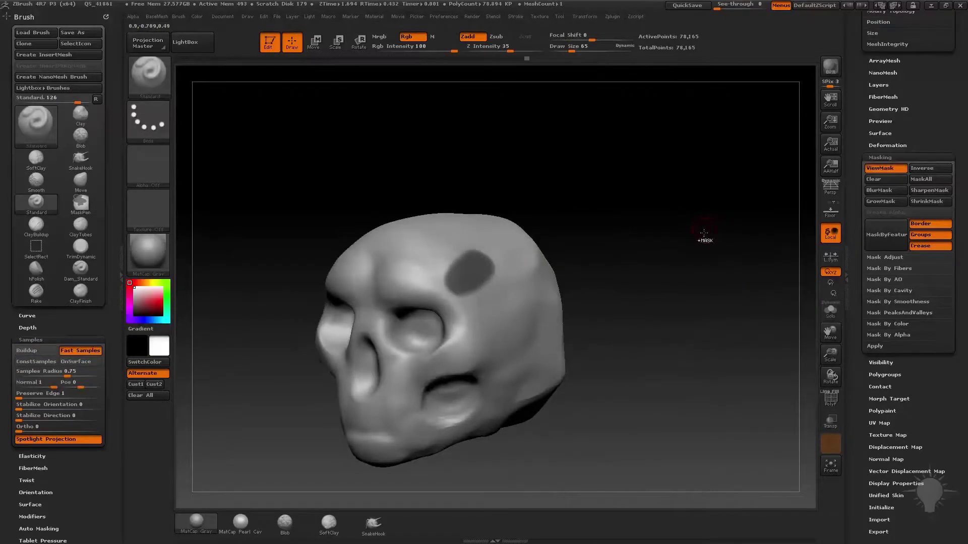
Invert the mask so only an elongated forehead stroke stays unmasked
{"action": "left_click", "coordinate": [737, 311], "text": "ctrl"}
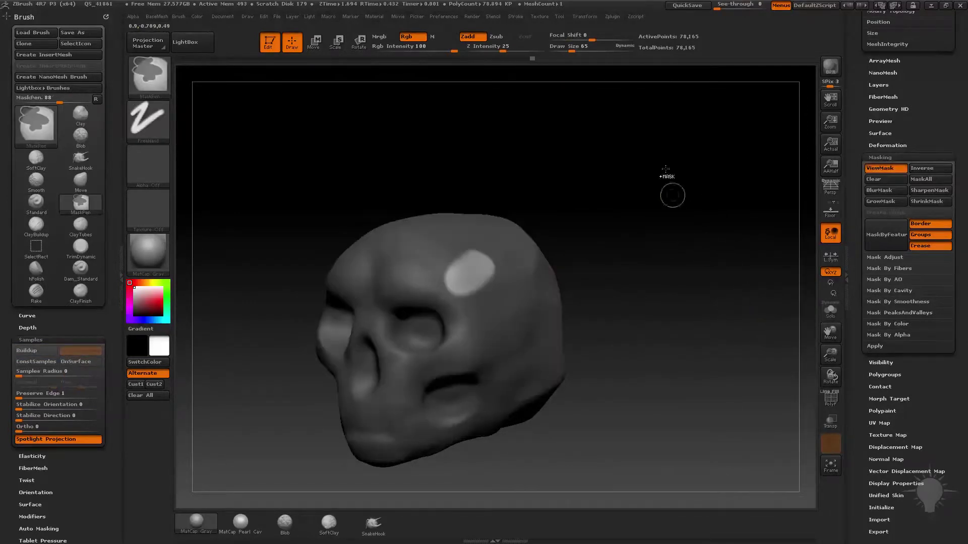
{"action": "left_click_drag", "start_coordinate": [665, 169], "coordinate": [711, 345], "text": "ctrl"}
{"action": "left_click_drag", "start_coordinate": [476, 276], "coordinate": [451, 282], "text": "ctrl"}
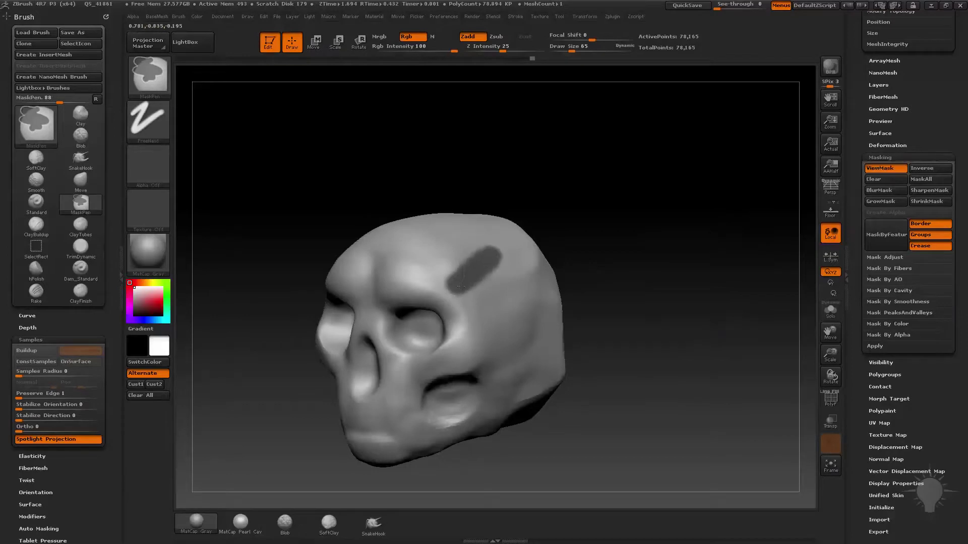
{"action": "left_click_drag", "start_coordinate": [726, 233], "coordinate": [656, 231], "text": "ctrl"}
{"action": "left_click", "coordinate": [678, 231], "text": "ctrl"}
{"action": "left_click_drag", "start_coordinate": [499, 252], "coordinate": [453, 290], "text": "ctrl"}
{"action": "left_click", "coordinate": [702, 246], "text": "ctrl"}
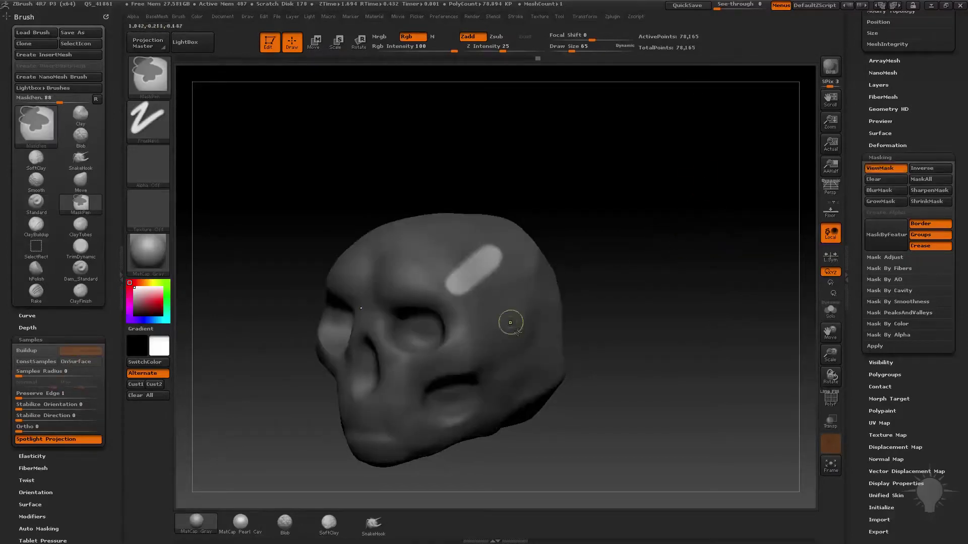
Blur the forehead mask's edges, then sharpen them twice
{"action": "left_click", "coordinate": [535, 326], "text": "ctrl"}
{"action": "left_click", "coordinate": [649, 271], "text": "ctrl+alt"}
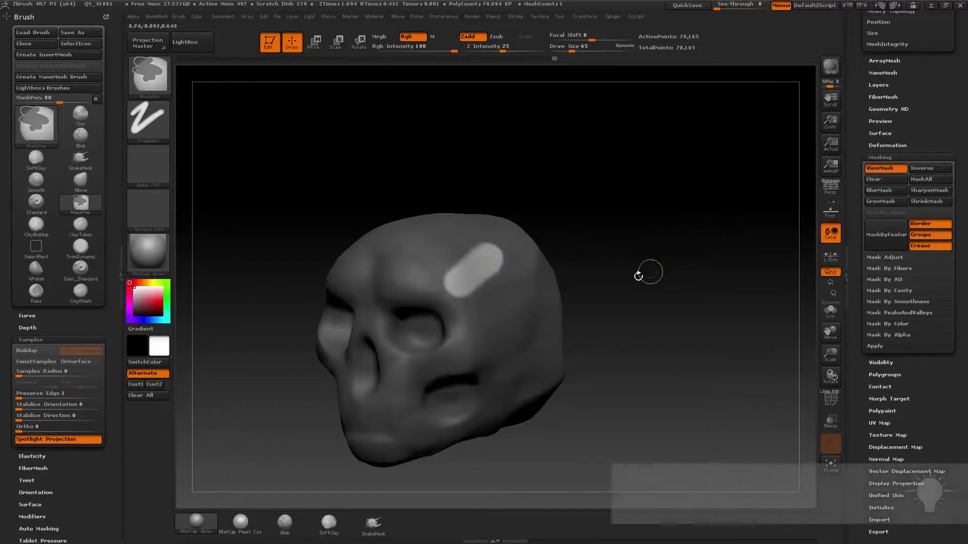
{"action": "left_click", "coordinate": [542, 317], "text": "ctrl+alt"}
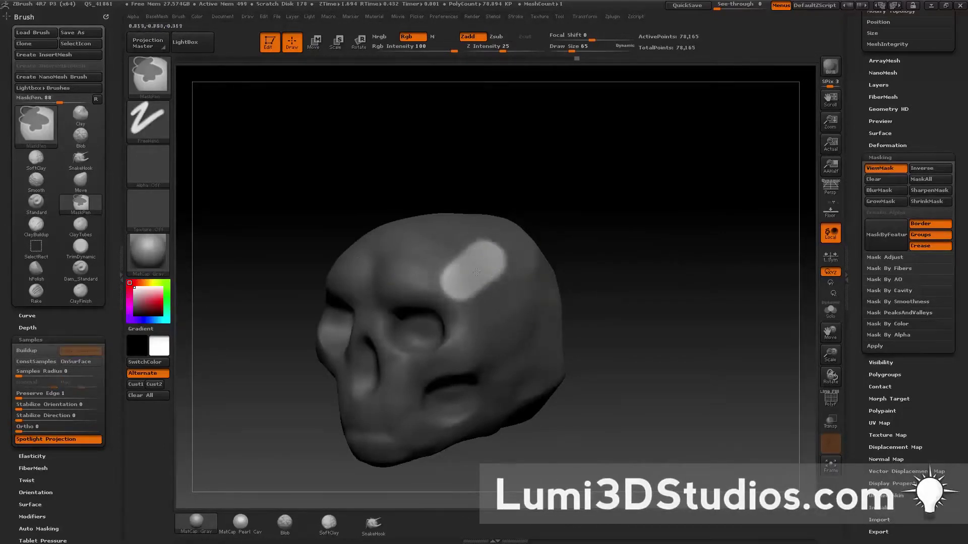
{"action": "mouse_move", "coordinate": [663, 210]}
{"action": "left_mouse_down"}
{"action": "mouse_move", "coordinate": [645, 249]}
{"action": "mouse_move", "coordinate": [722, 245]}
{"action": "left_mouse_up"}
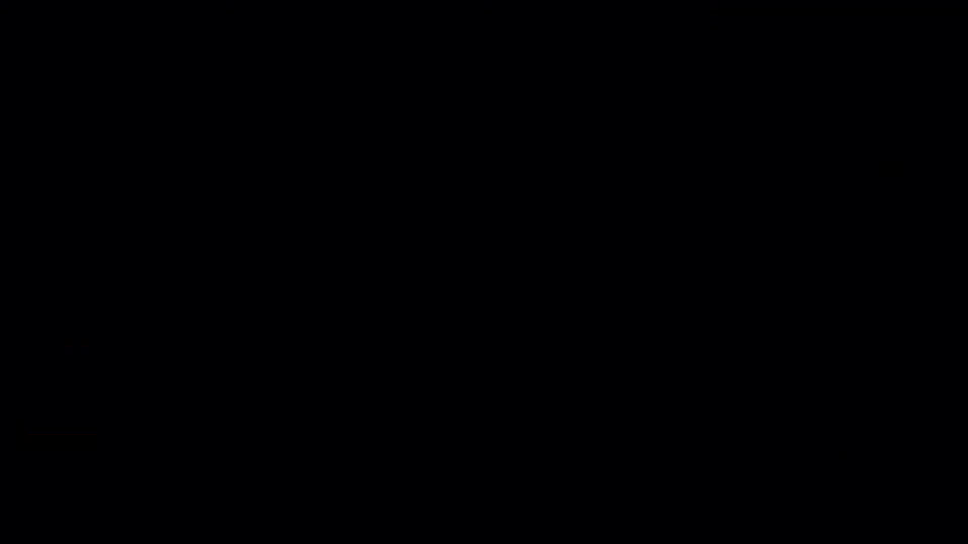